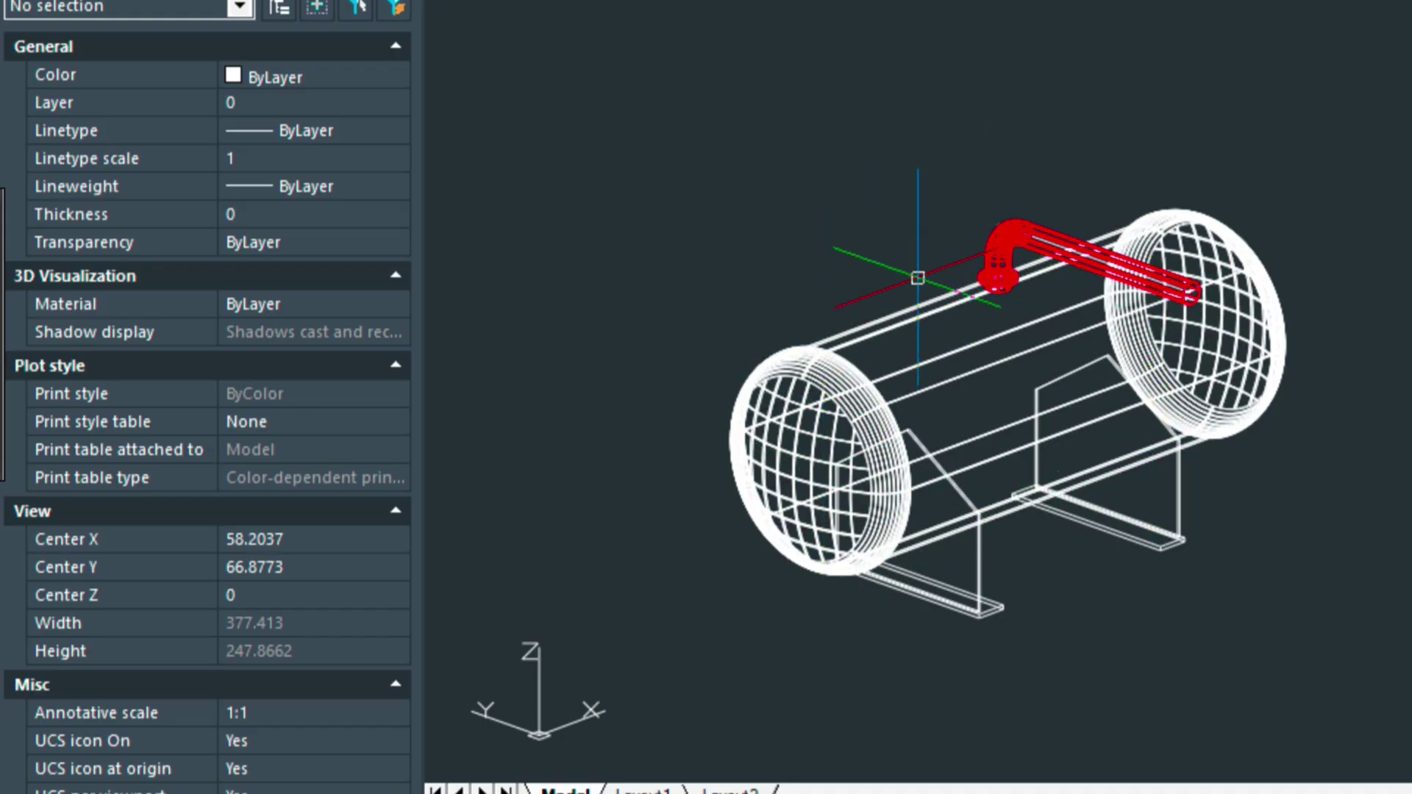
- Review the workspace list and close it without changing the workspace
{"action": "scroll", "coordinate": [963, 397], "scroll_direction": "up", "scroll_amount": 2}
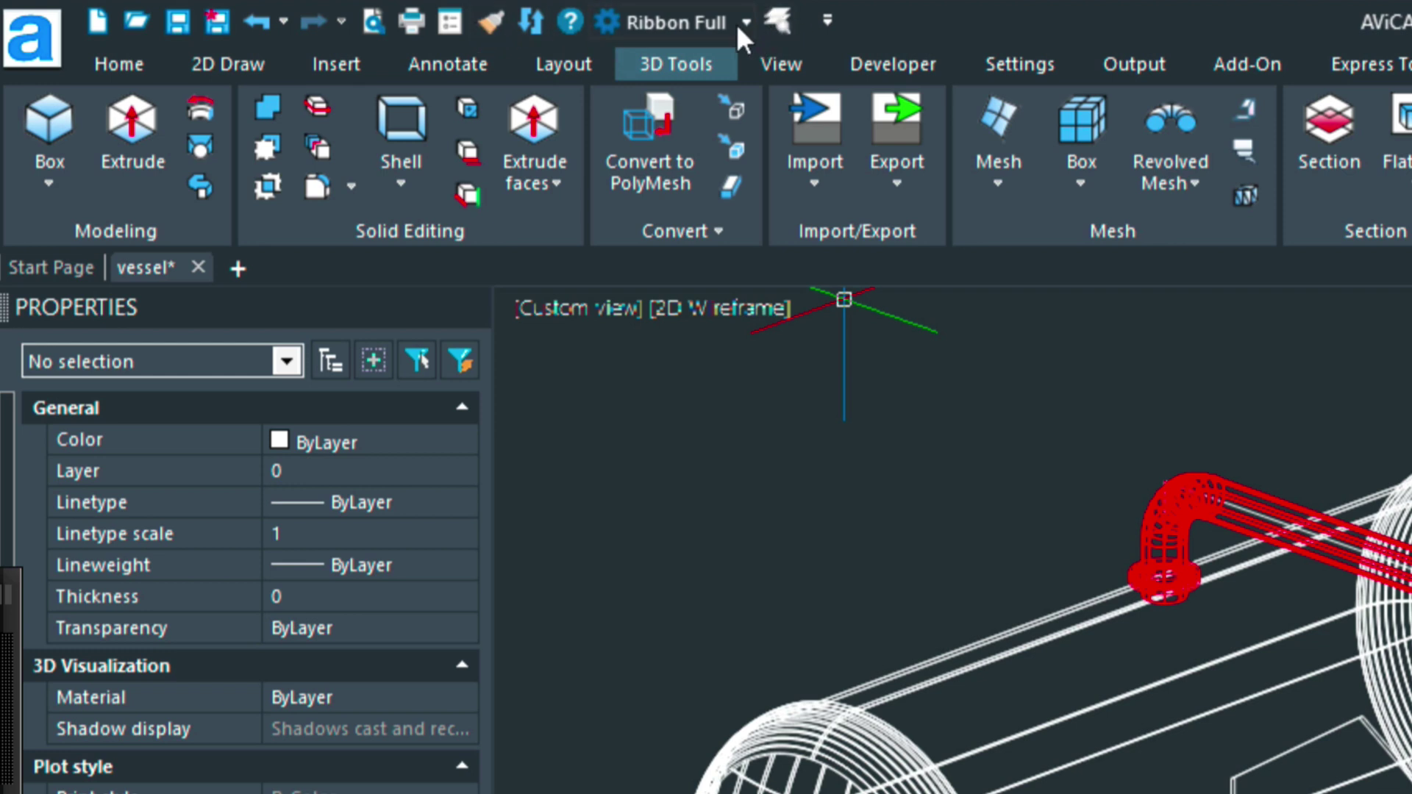
{"action": "left_click", "coordinate": [674, 19]}
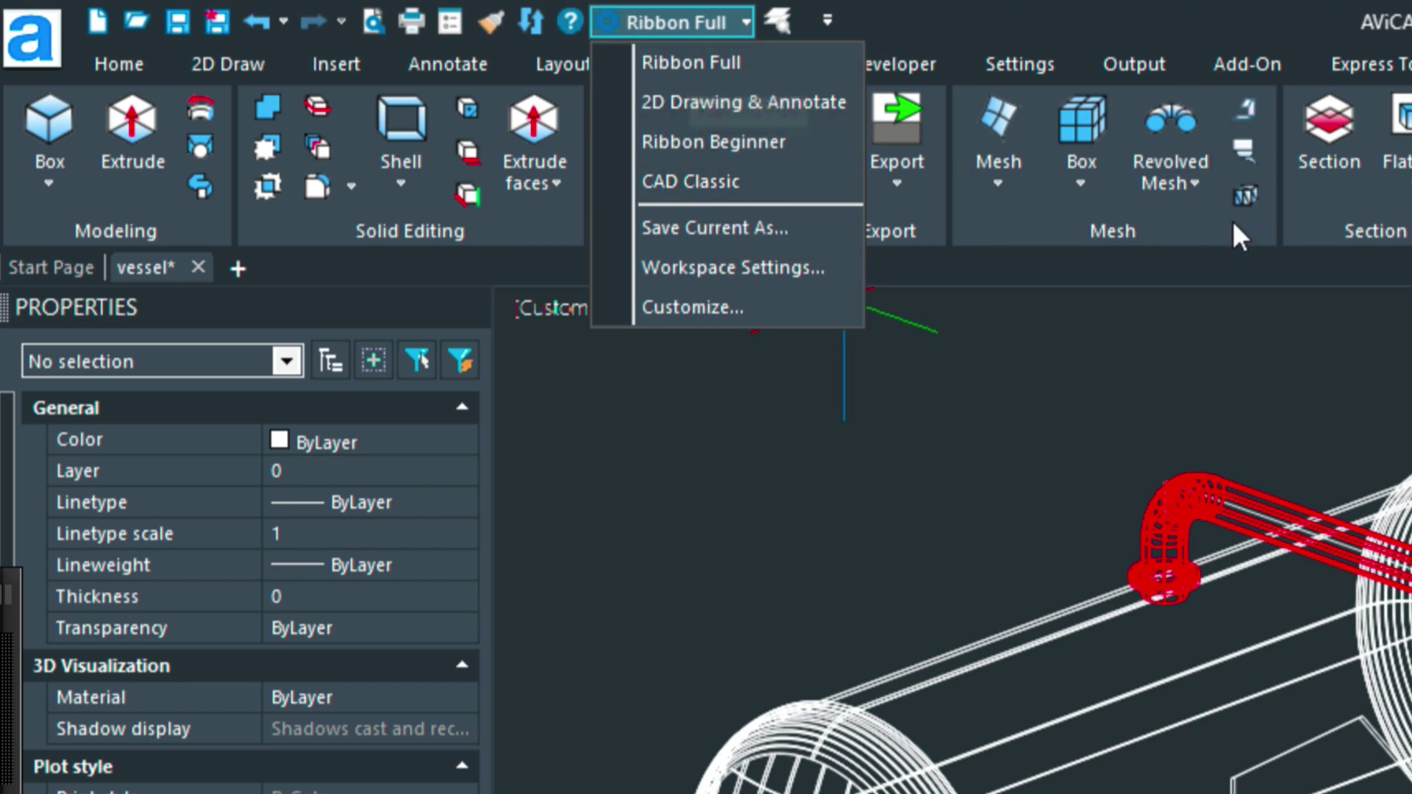
{"action": "left_click", "coordinate": [1065, 389]}
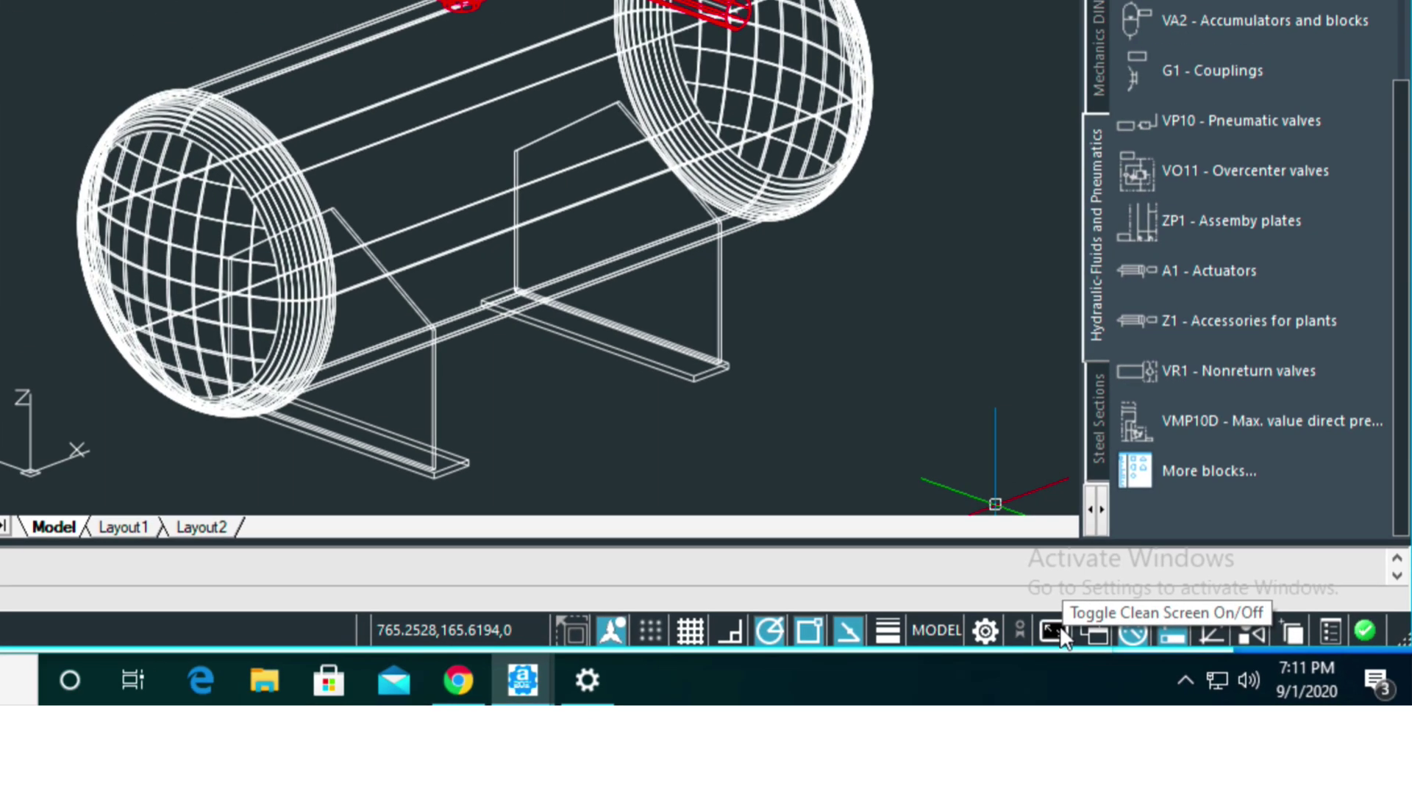
- Toggle clean screen on to hide the palettes, then off again to restore them
{"action": "left_click", "coordinate": [972, 616]}
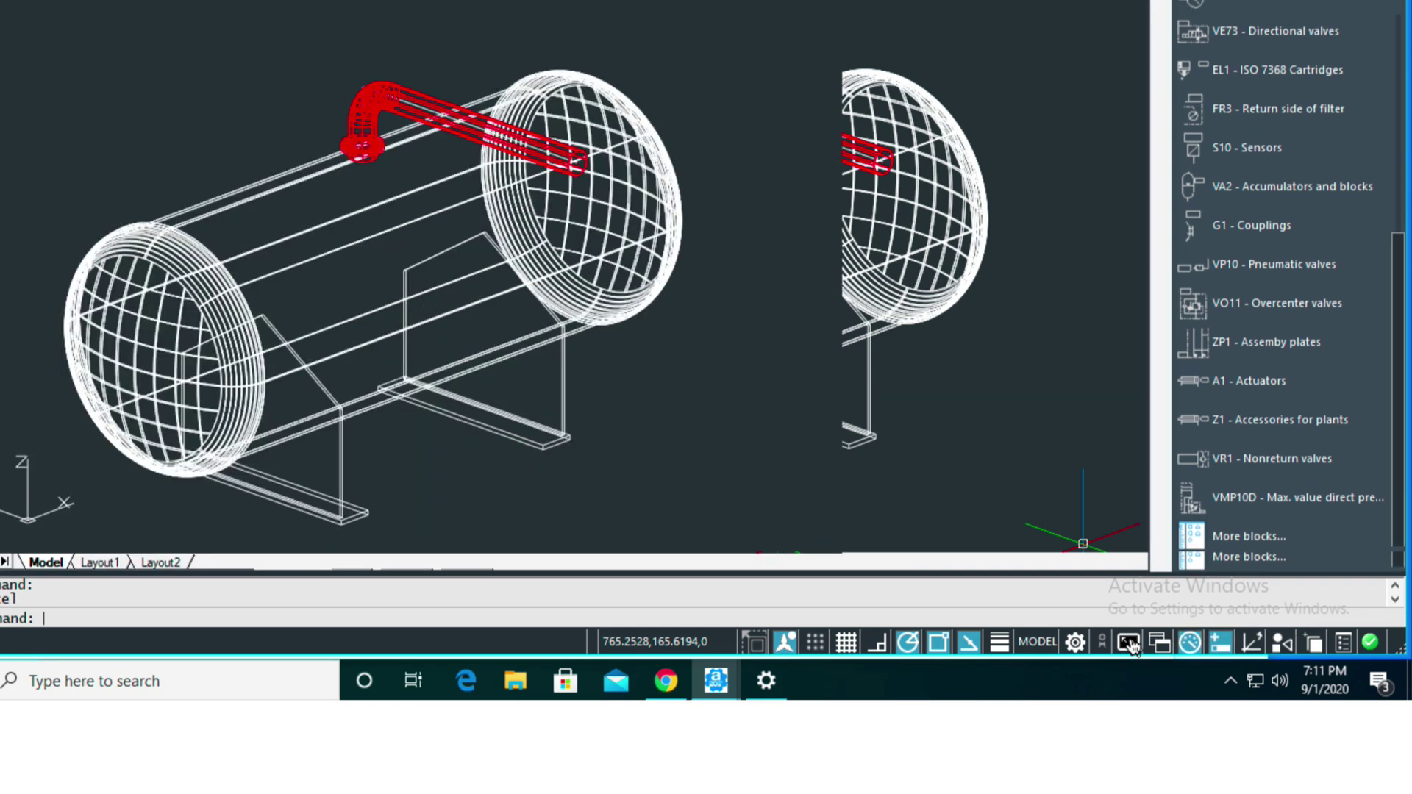
{"action": "left_click", "coordinate": [1129, 644]}
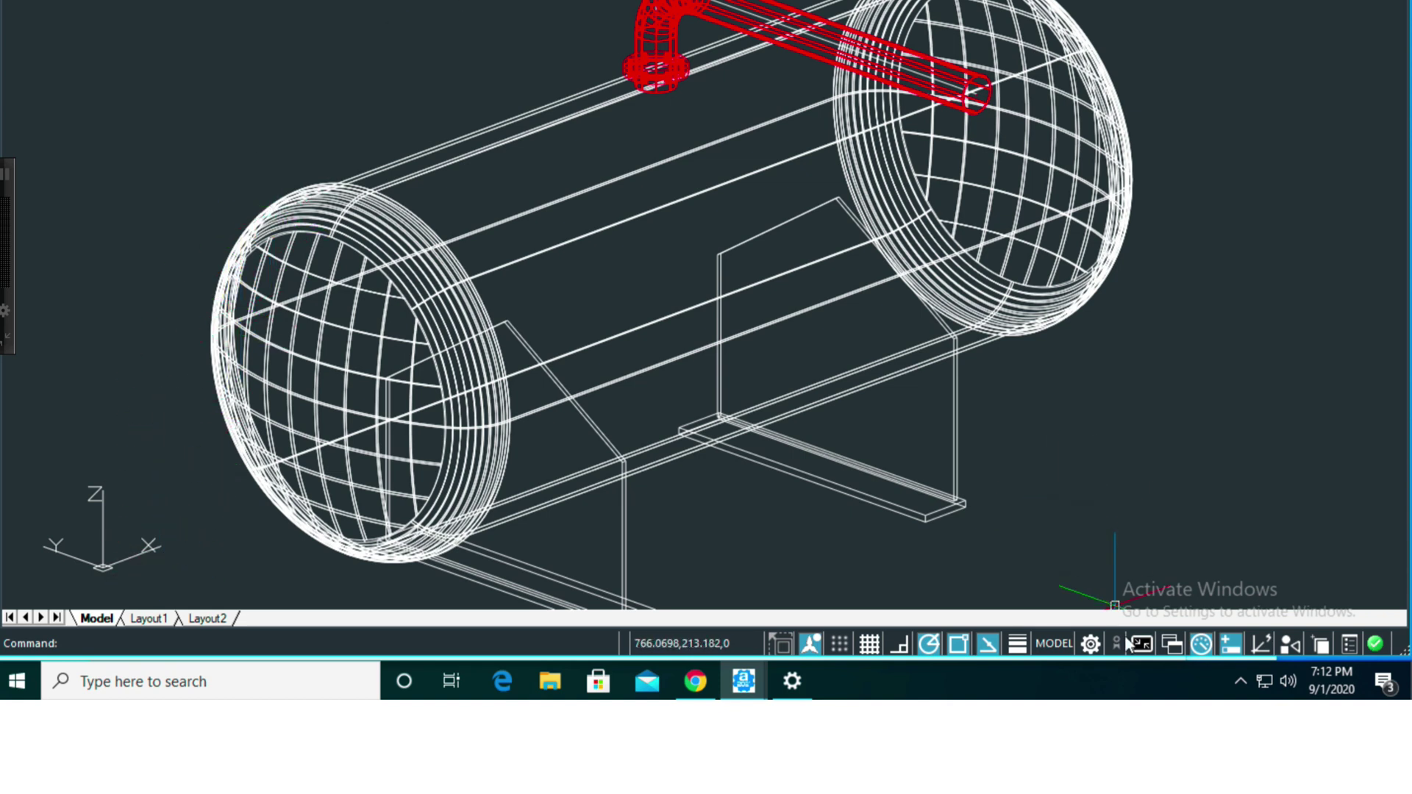
{"action": "left_click", "coordinate": [1159, 647]}
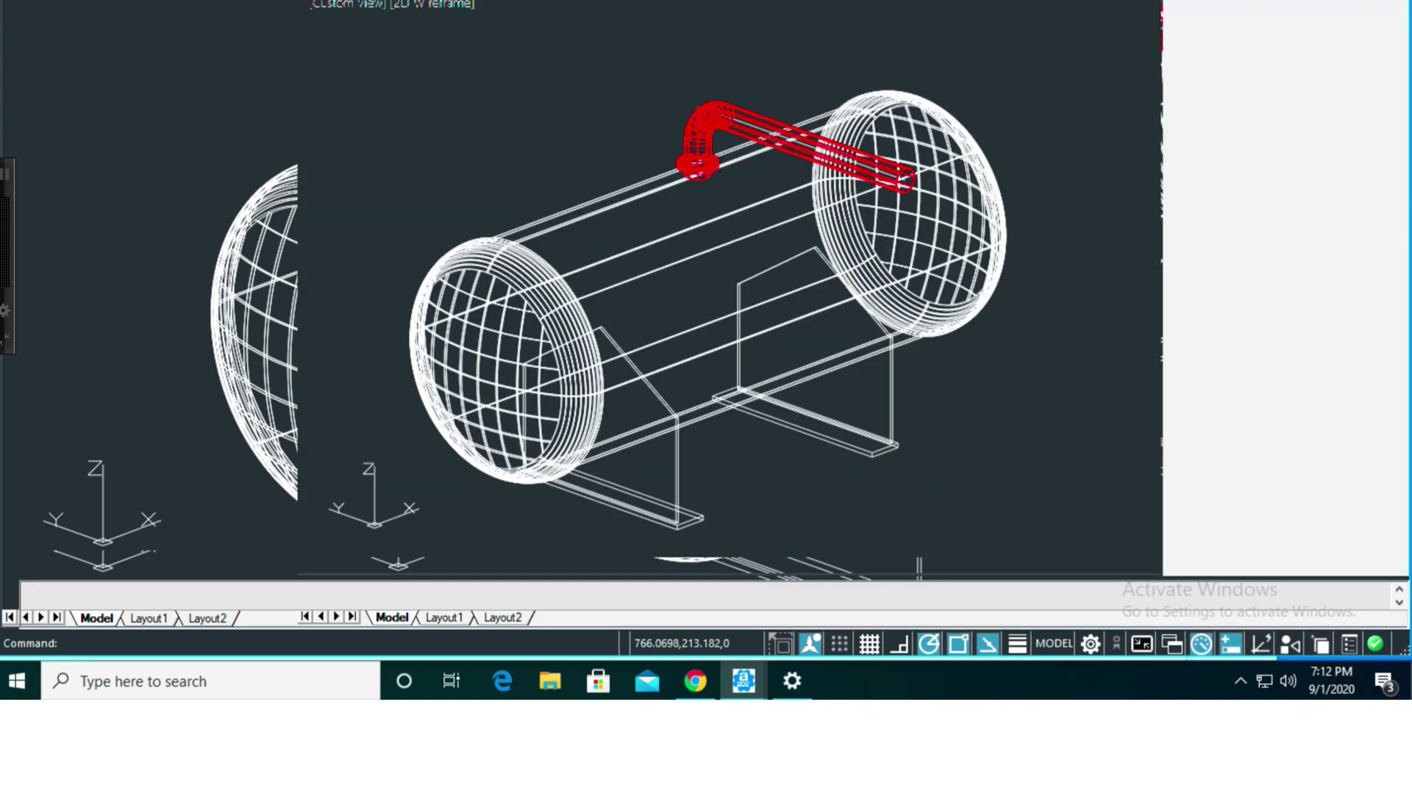
{"action": "left_click", "coordinate": [1154, 642]}
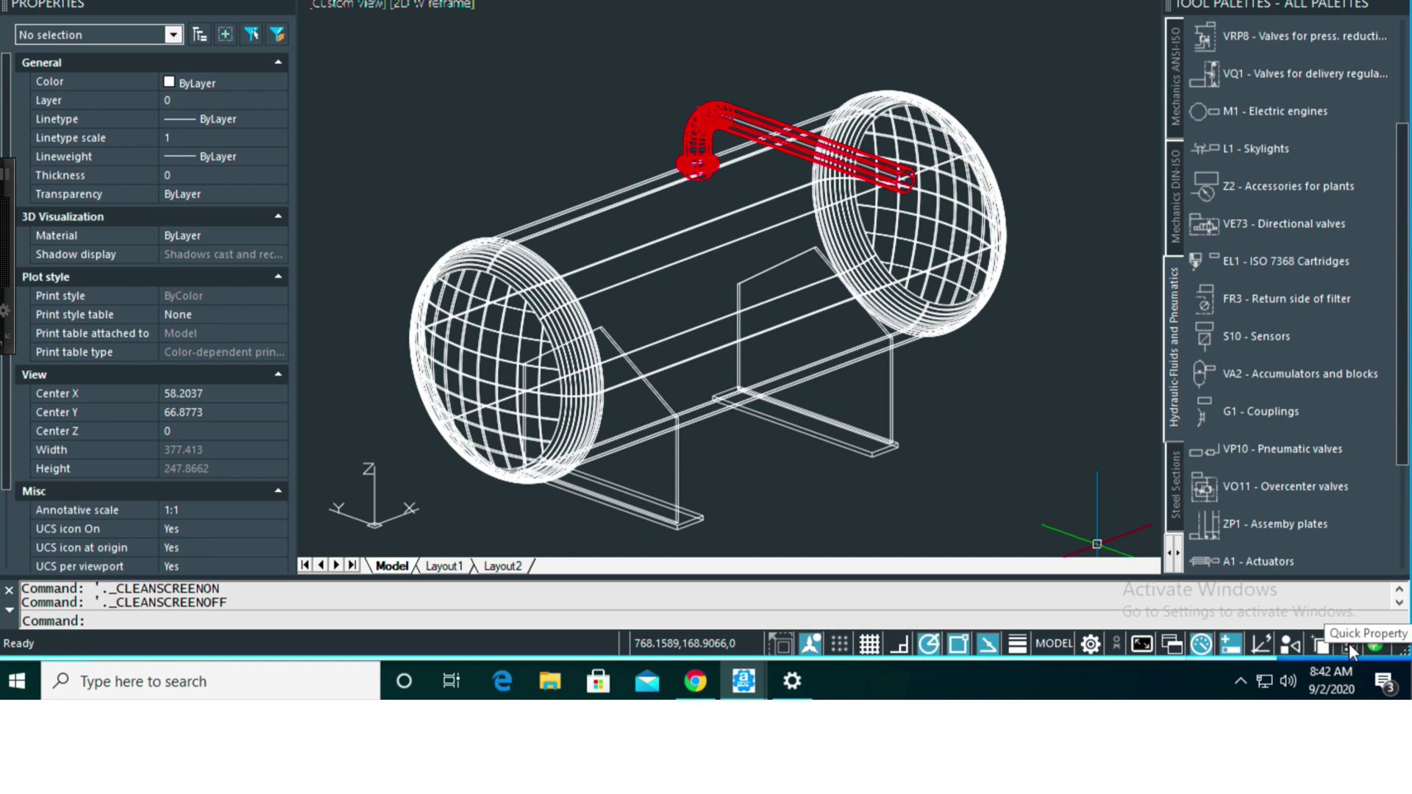
- Turn on Quick Properties and accept its settings dialog unchanged
{"action": "left_click", "coordinate": [1354, 646]}
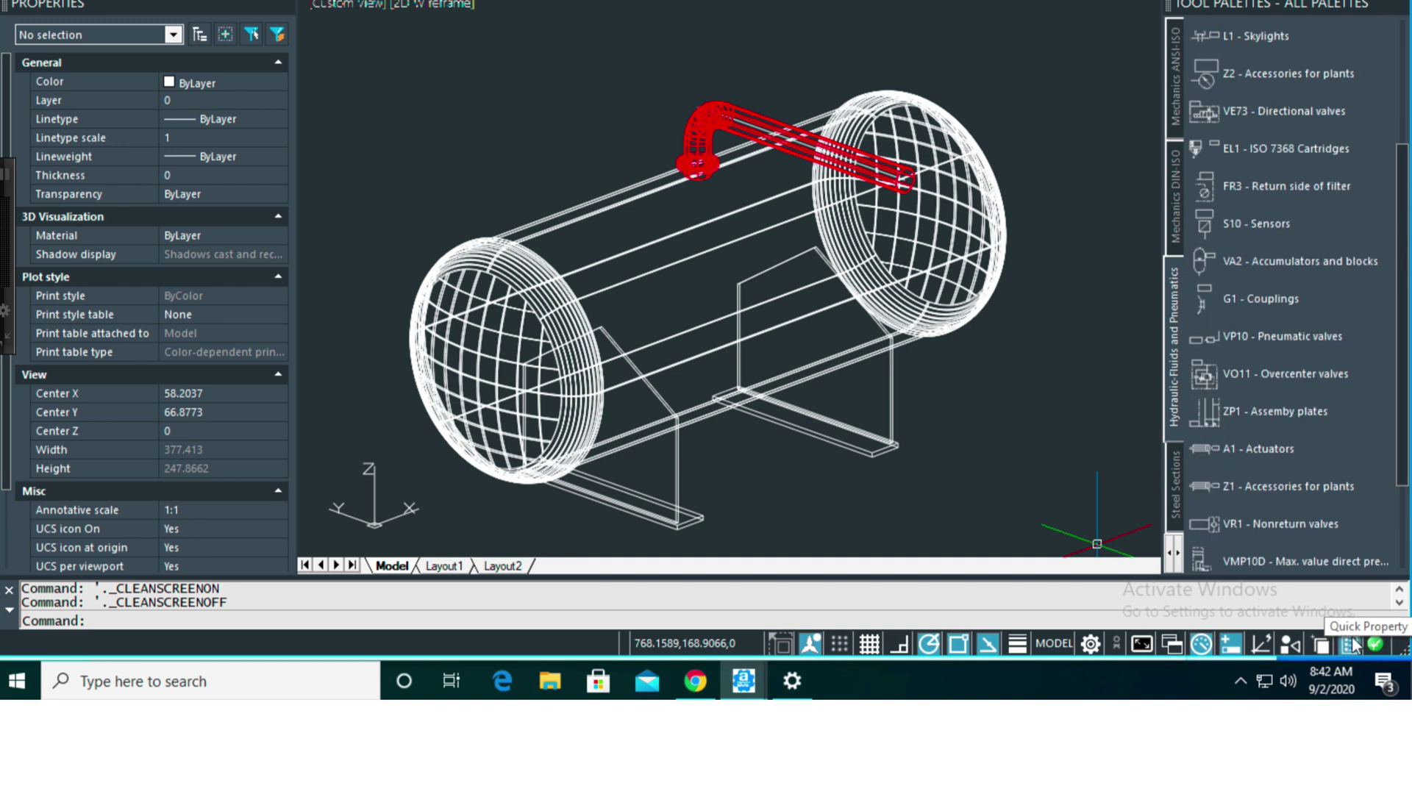
{"action": "right_click", "coordinate": [1355, 645]}
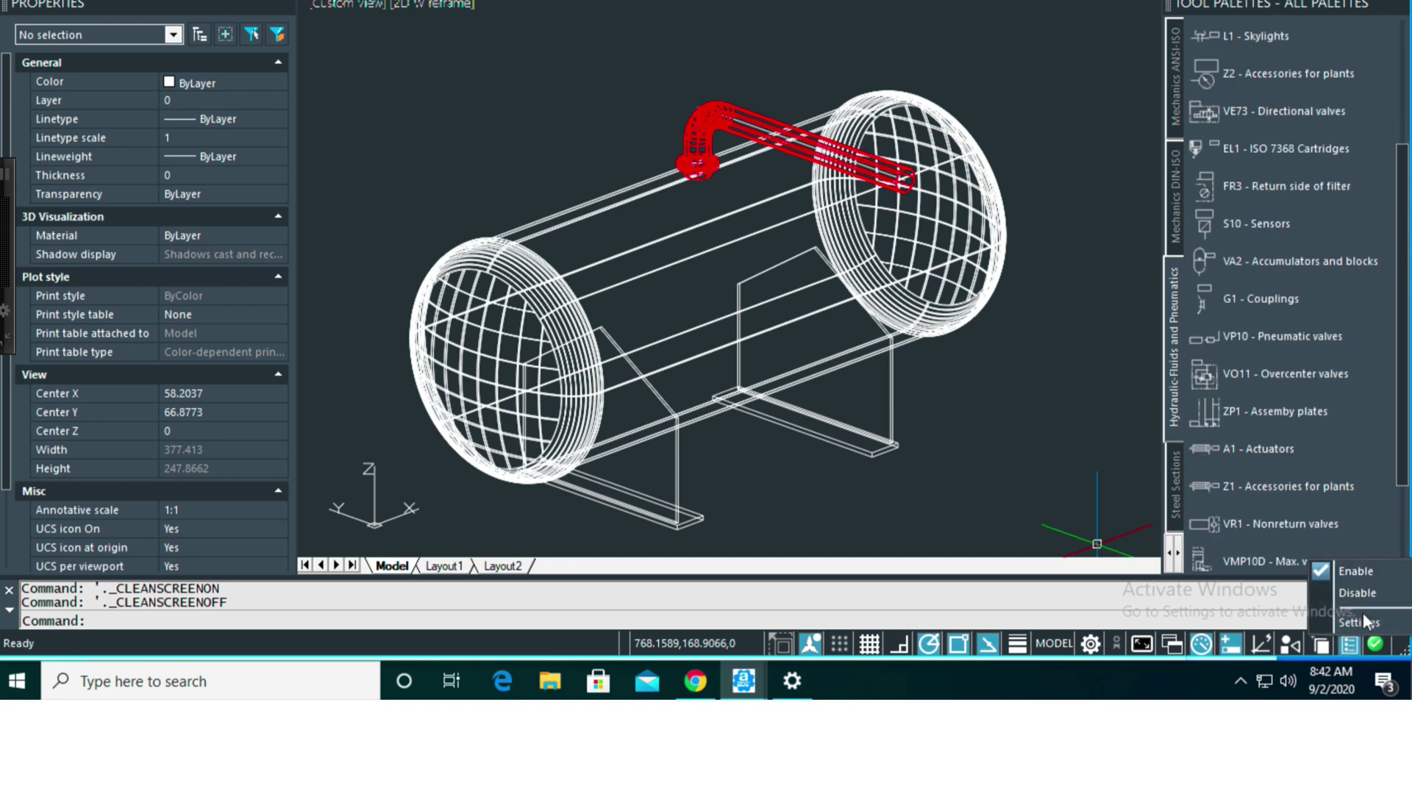
{"action": "left_click", "coordinate": [1359, 623]}
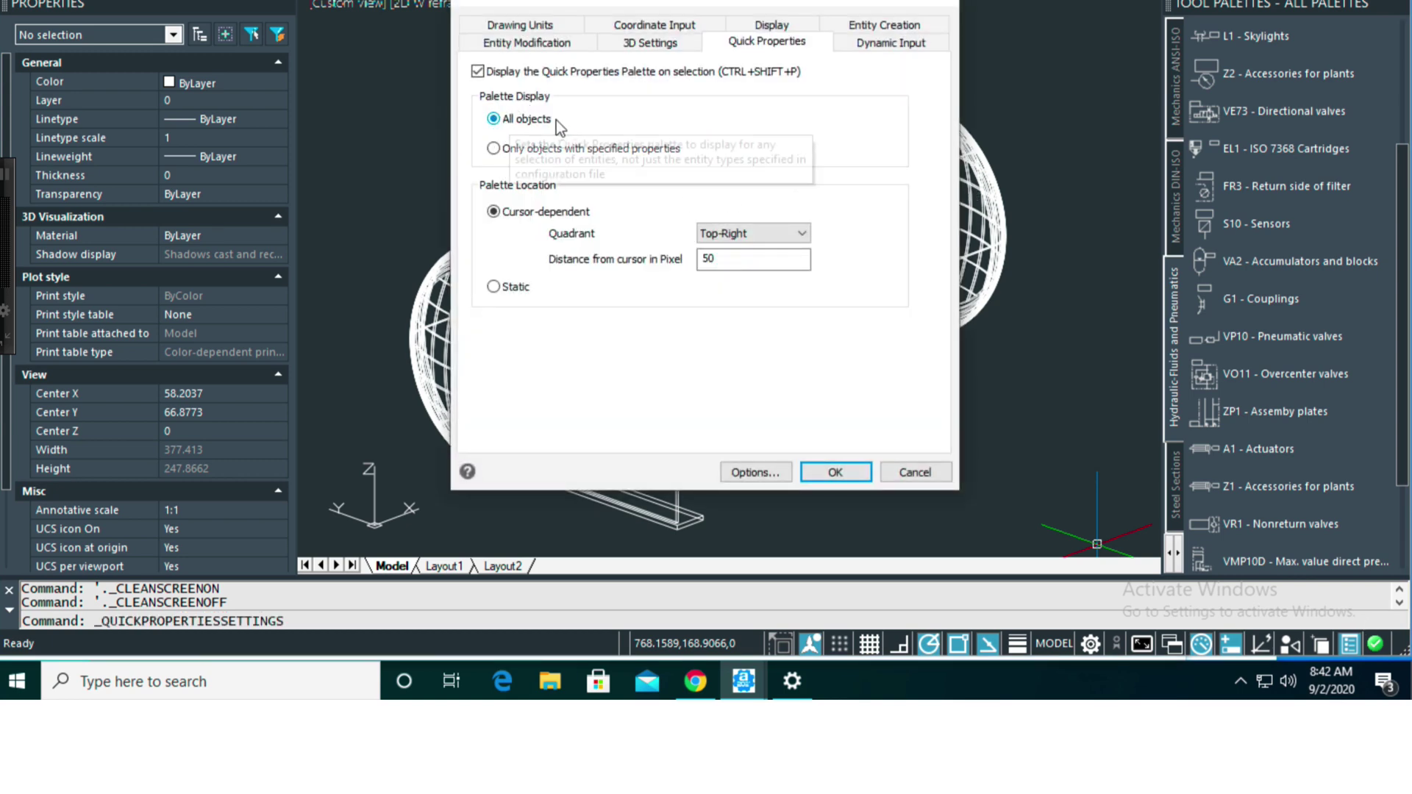
{"action": "left_click", "coordinate": [834, 471]}
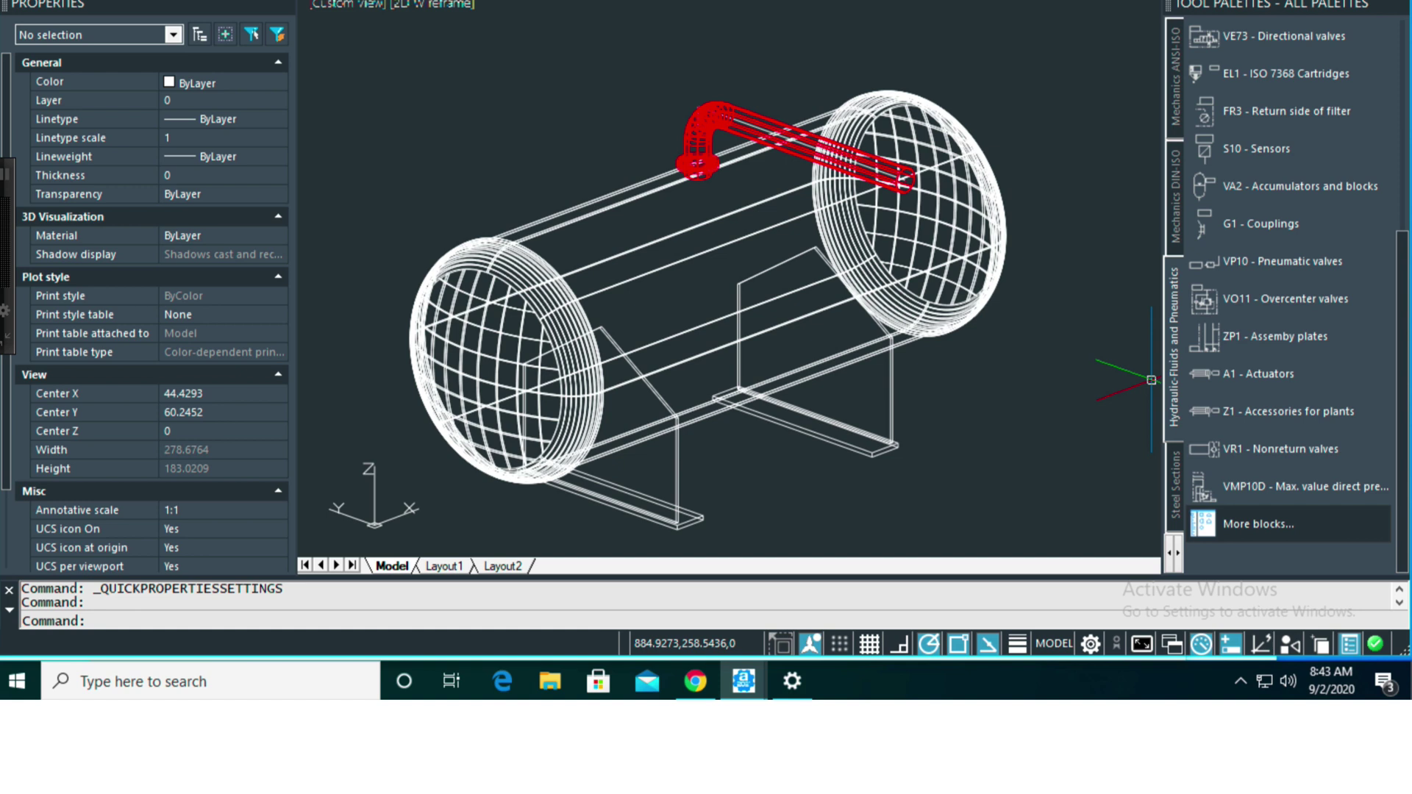
- Select the red pipe and review its Layer list in the quick properties box, without changes
{"action": "left_click", "coordinate": [812, 81]}
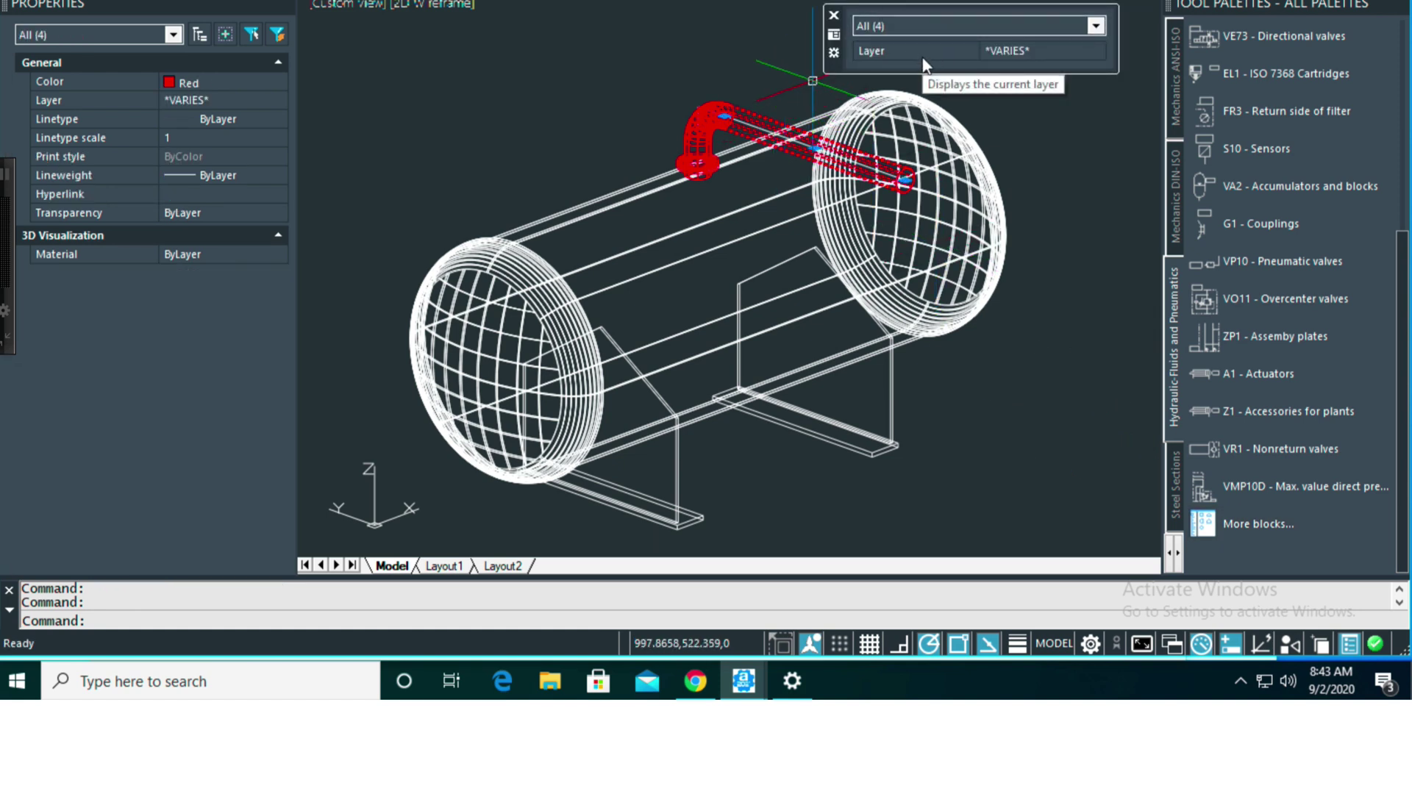
{"action": "left_click", "coordinate": [1020, 55]}
{"action": "left_click", "coordinate": [1095, 51]}
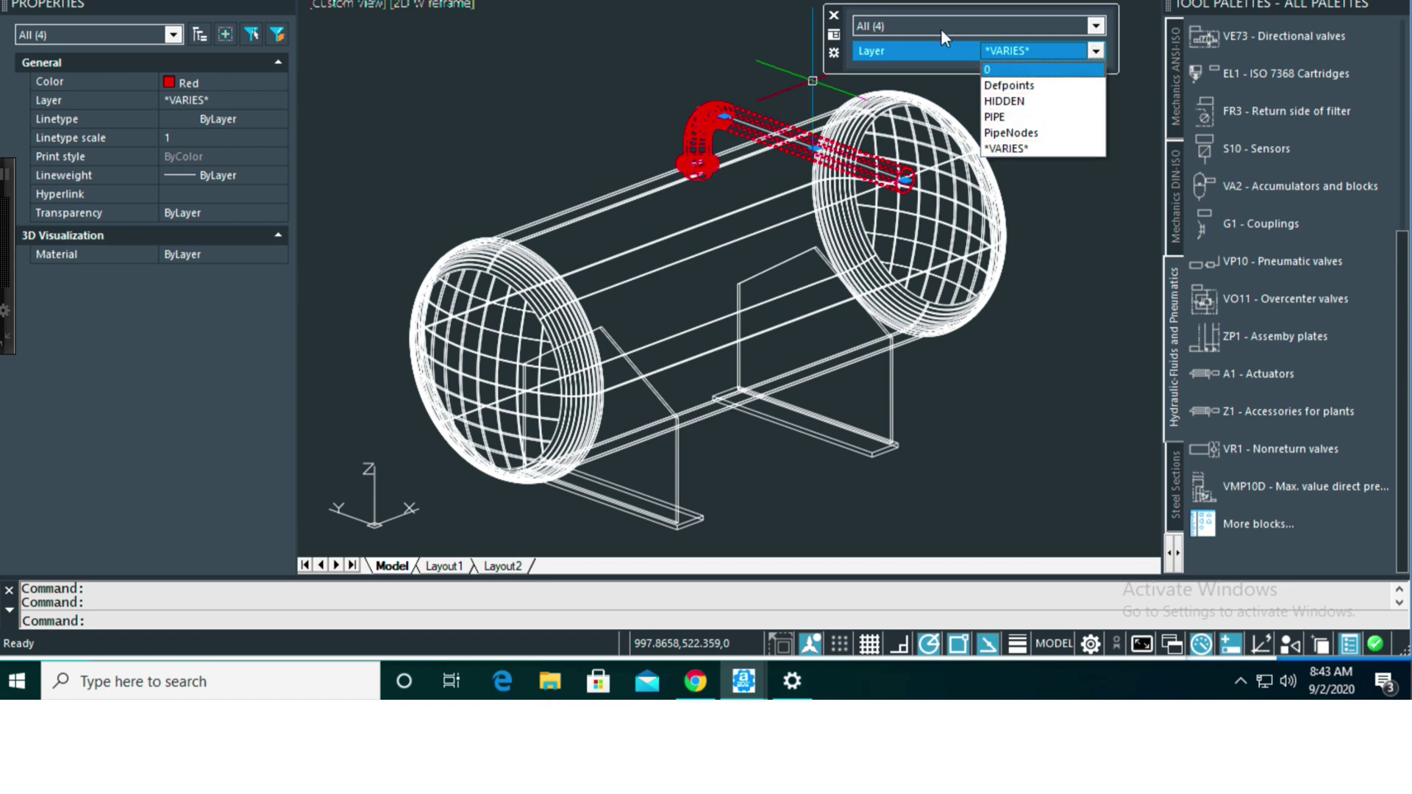
{"action": "left_click", "coordinate": [833, 14]}
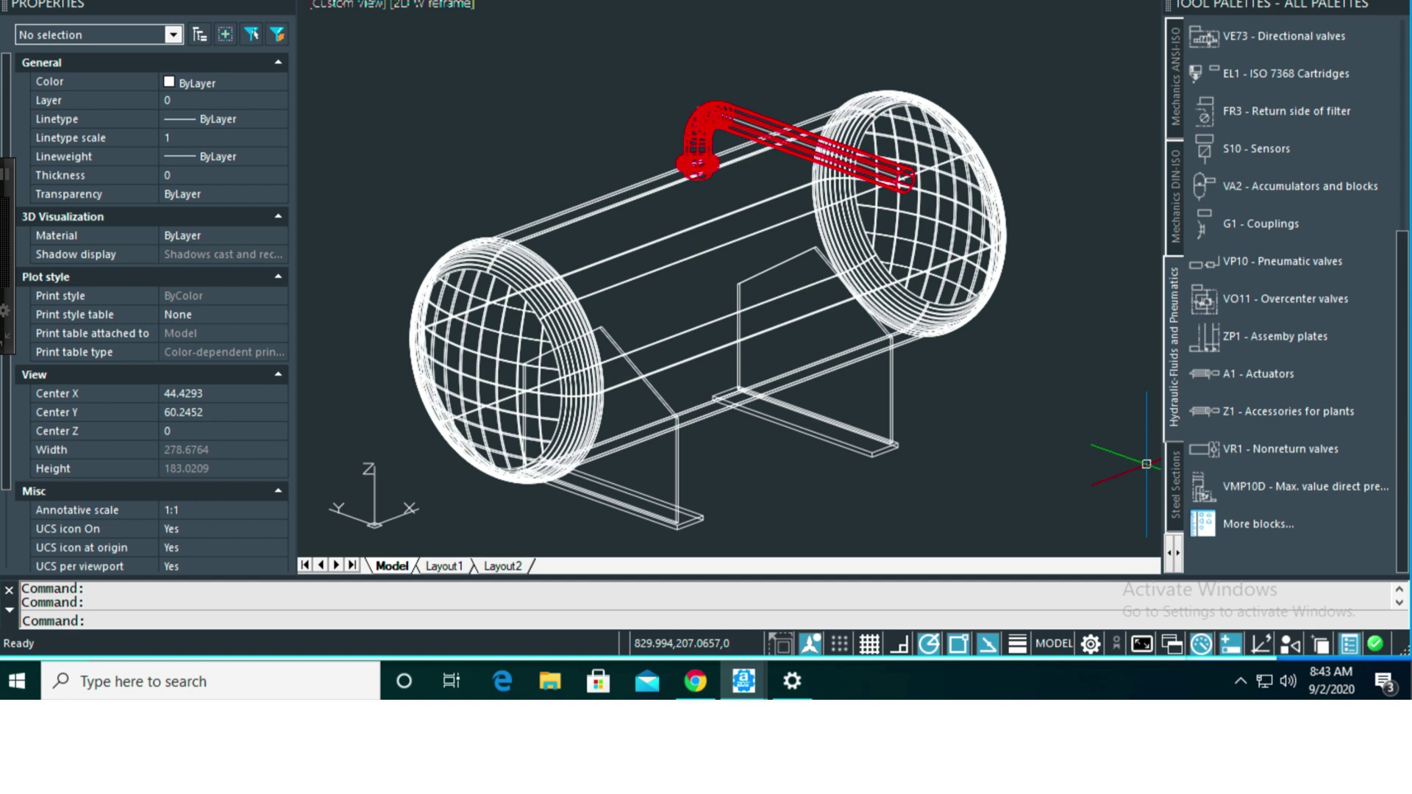
- Turn on selection cycling, pick the Line hidden along the red pipe, and erase it with E
{"action": "left_click", "coordinate": [1322, 646]}
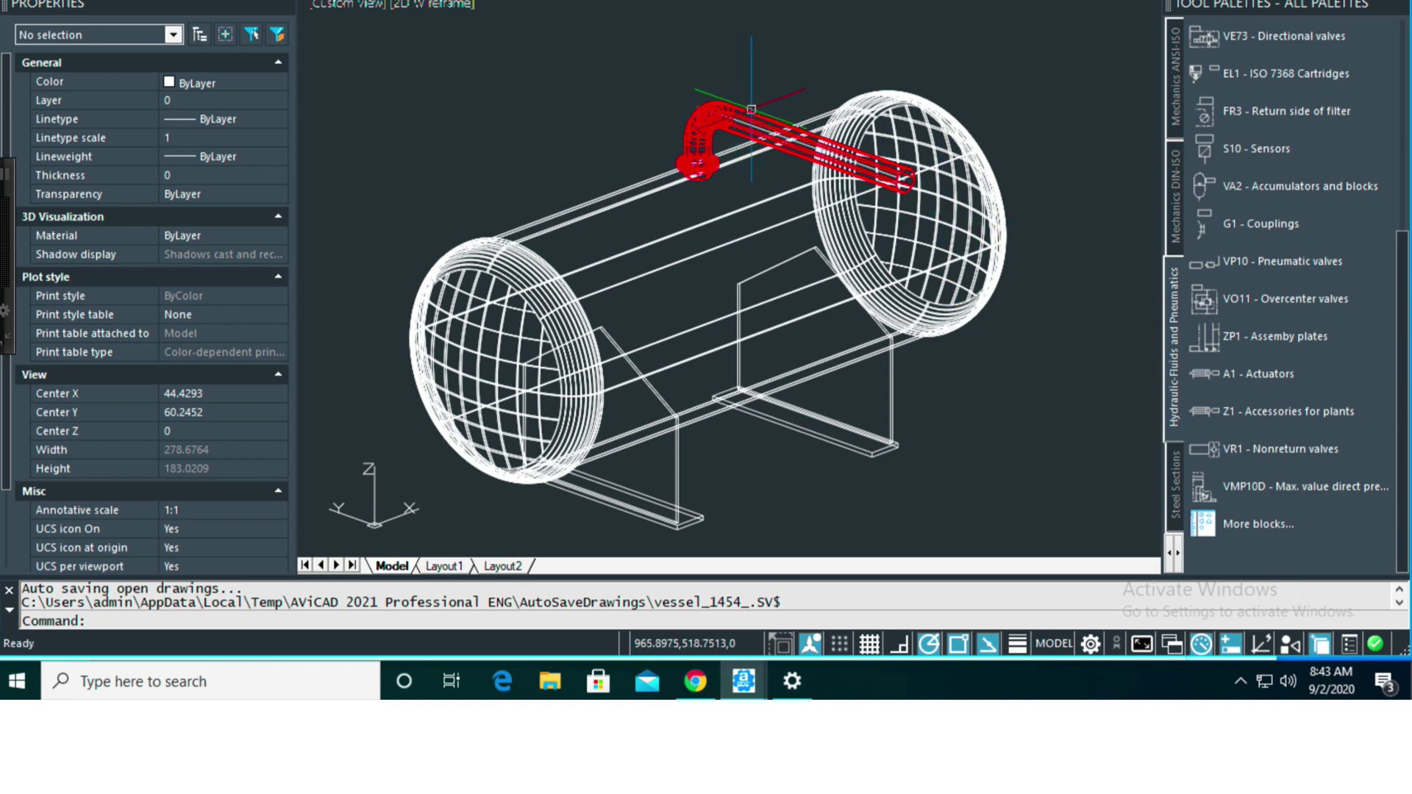
{"action": "left_click", "coordinate": [762, 125]}
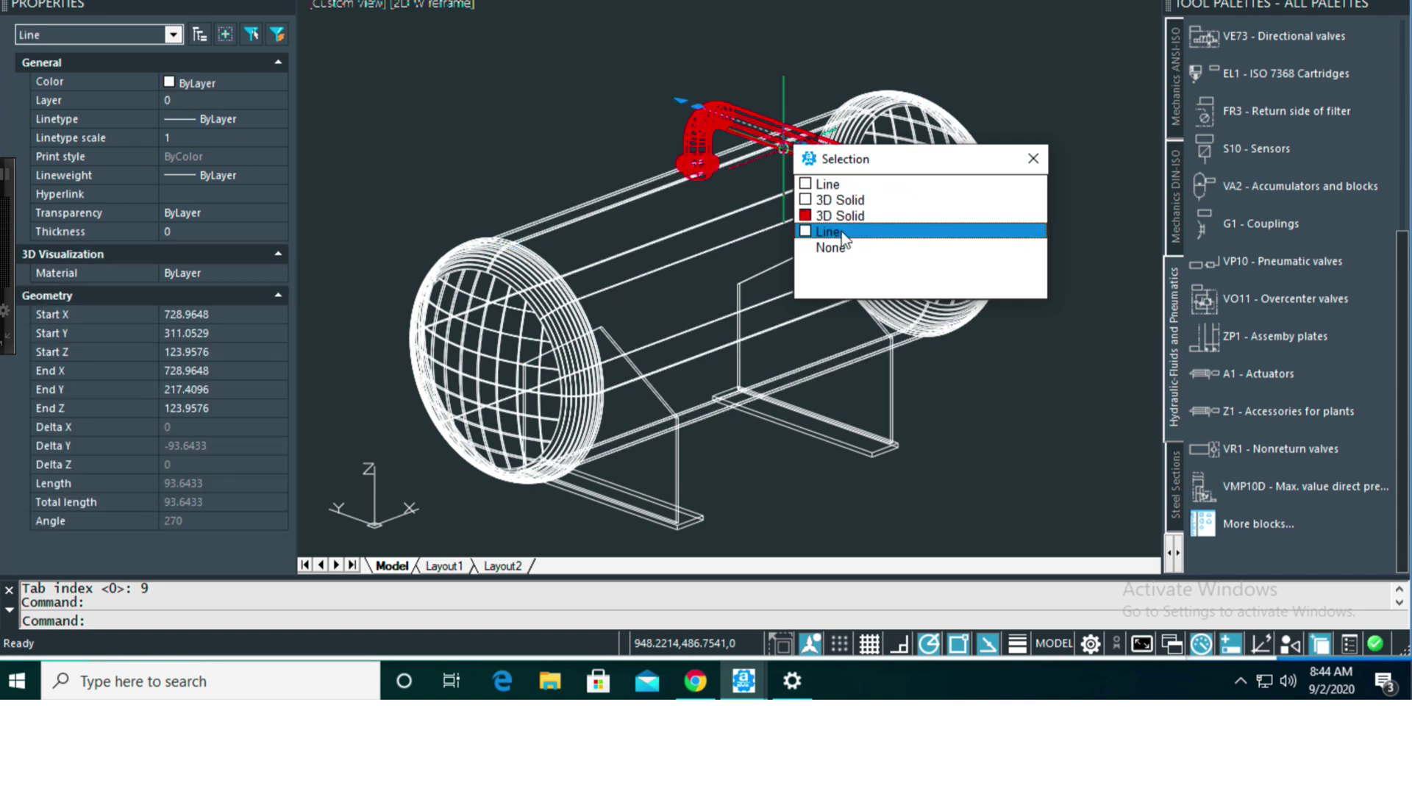
{"action": "left_click", "coordinate": [841, 232]}
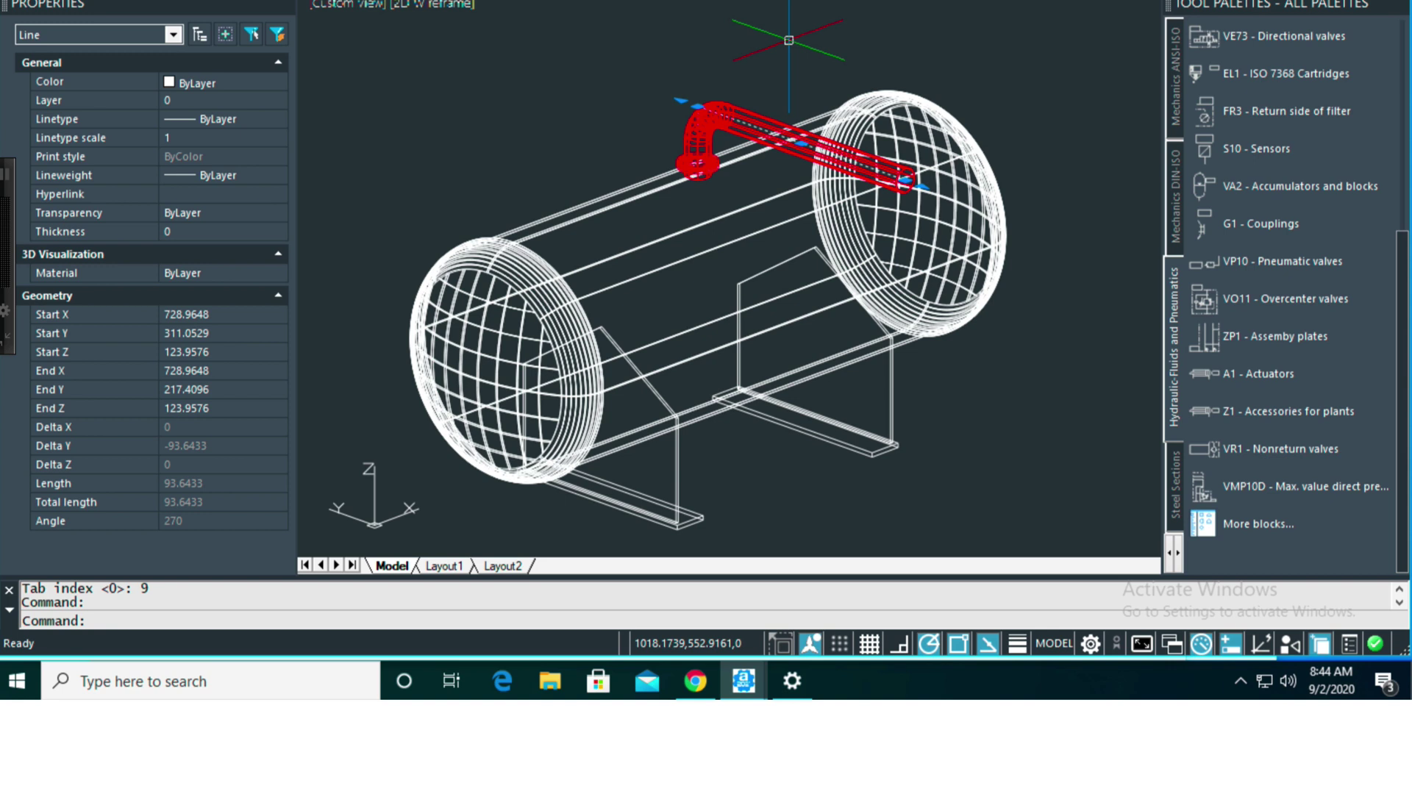
{"action": "type", "text": "e"}
{"action": "key", "text": "Return"}
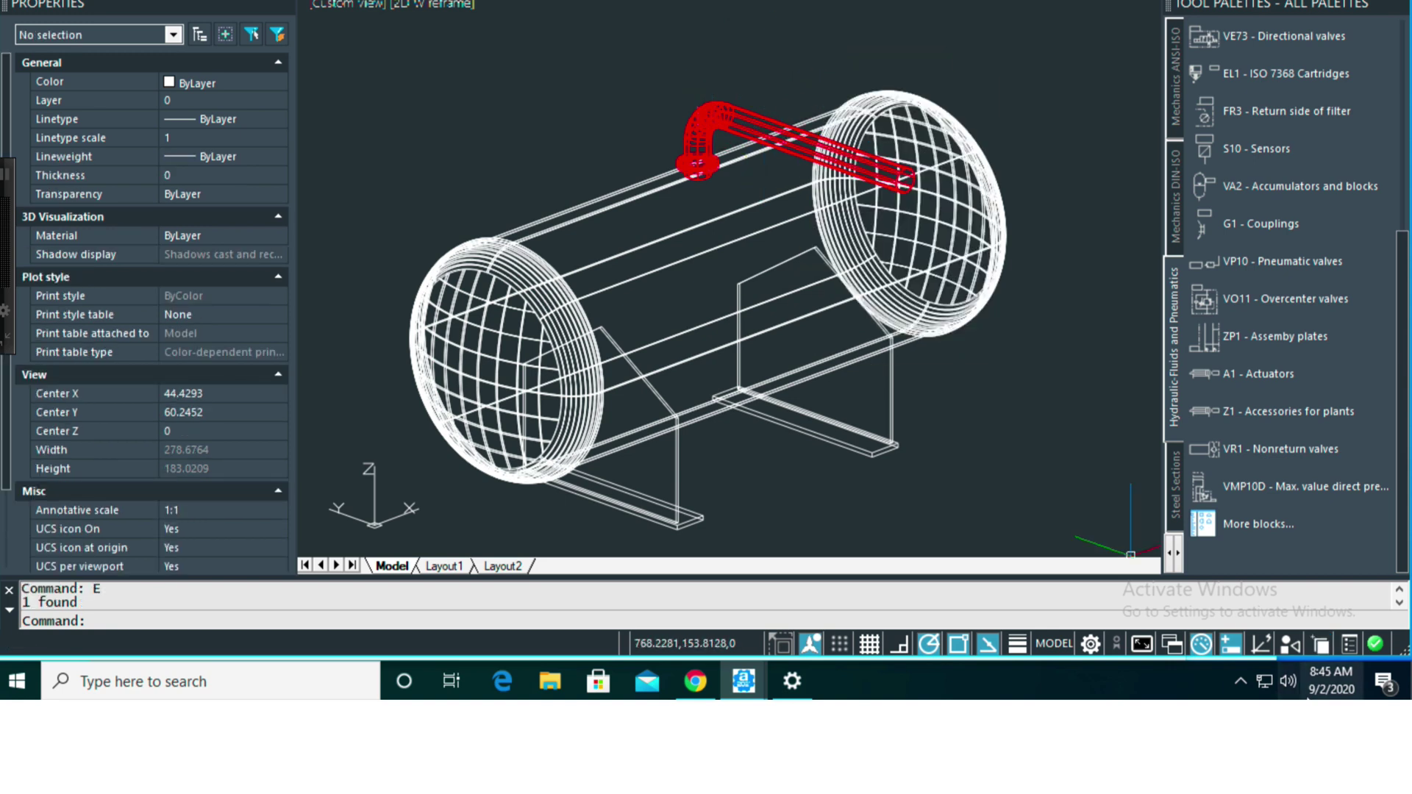
- Cancel the command and show the Settings tab's Menu dropdown with its menu and toolbar options
{"action": "key", "text": "Escape"}
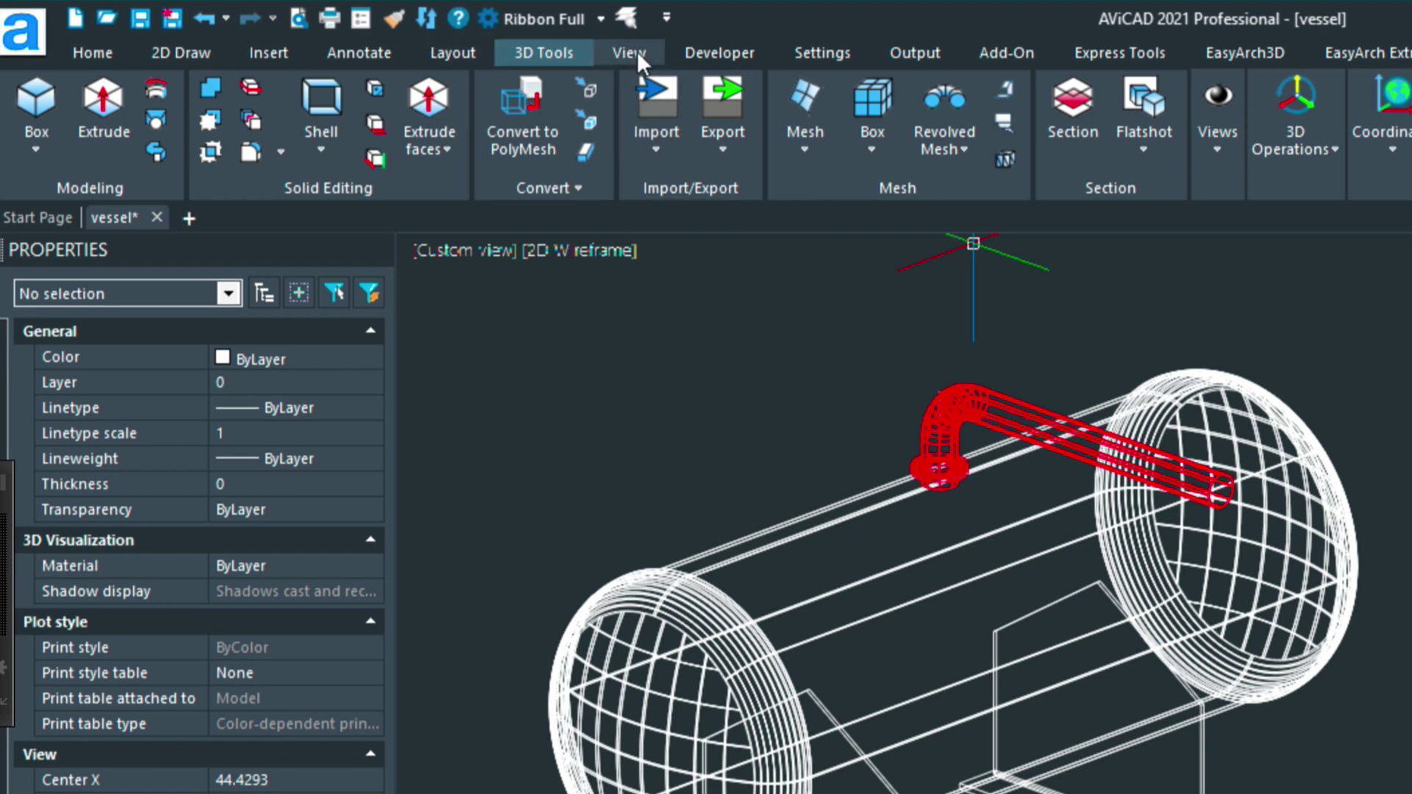
{"action": "left_click", "coordinate": [816, 49]}
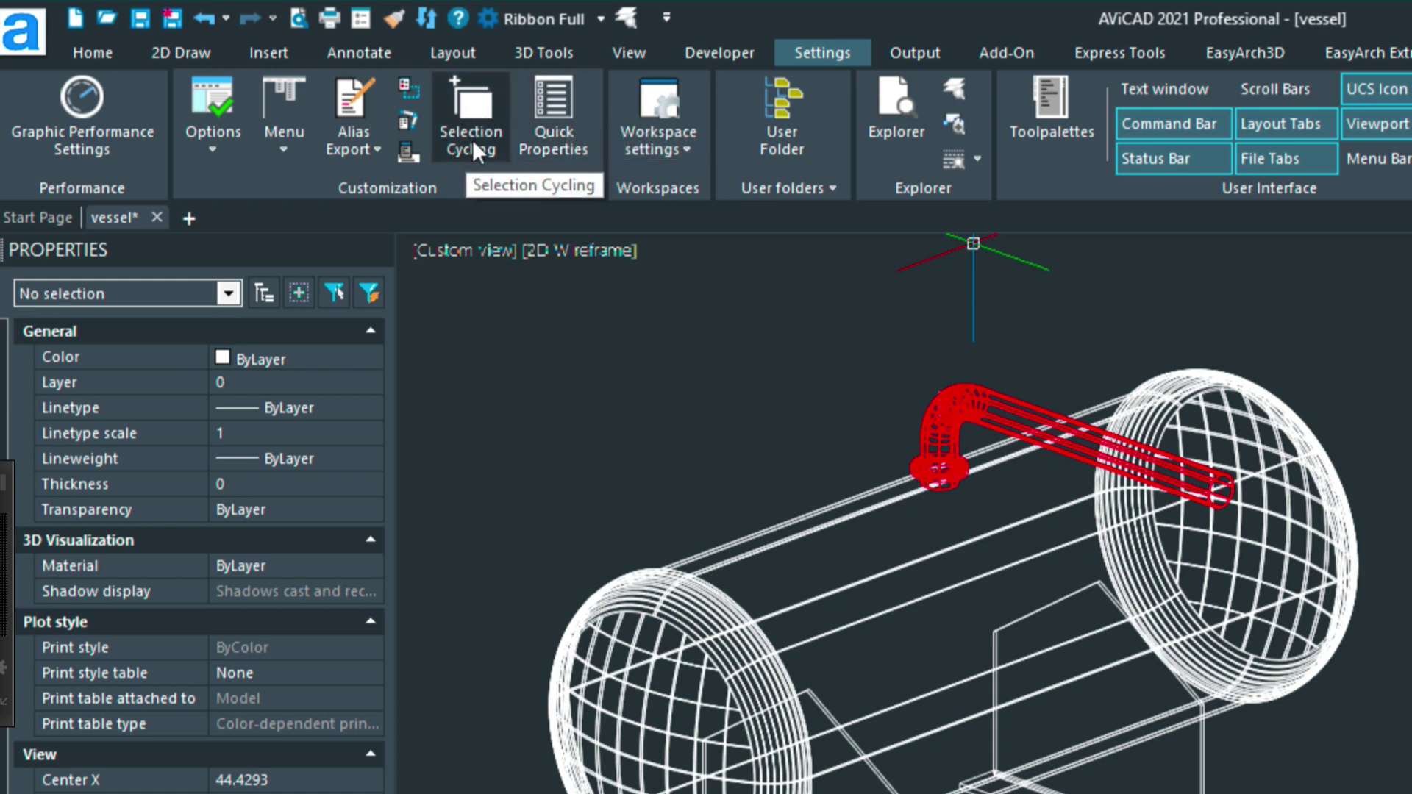
{"action": "left_click", "coordinate": [282, 150]}
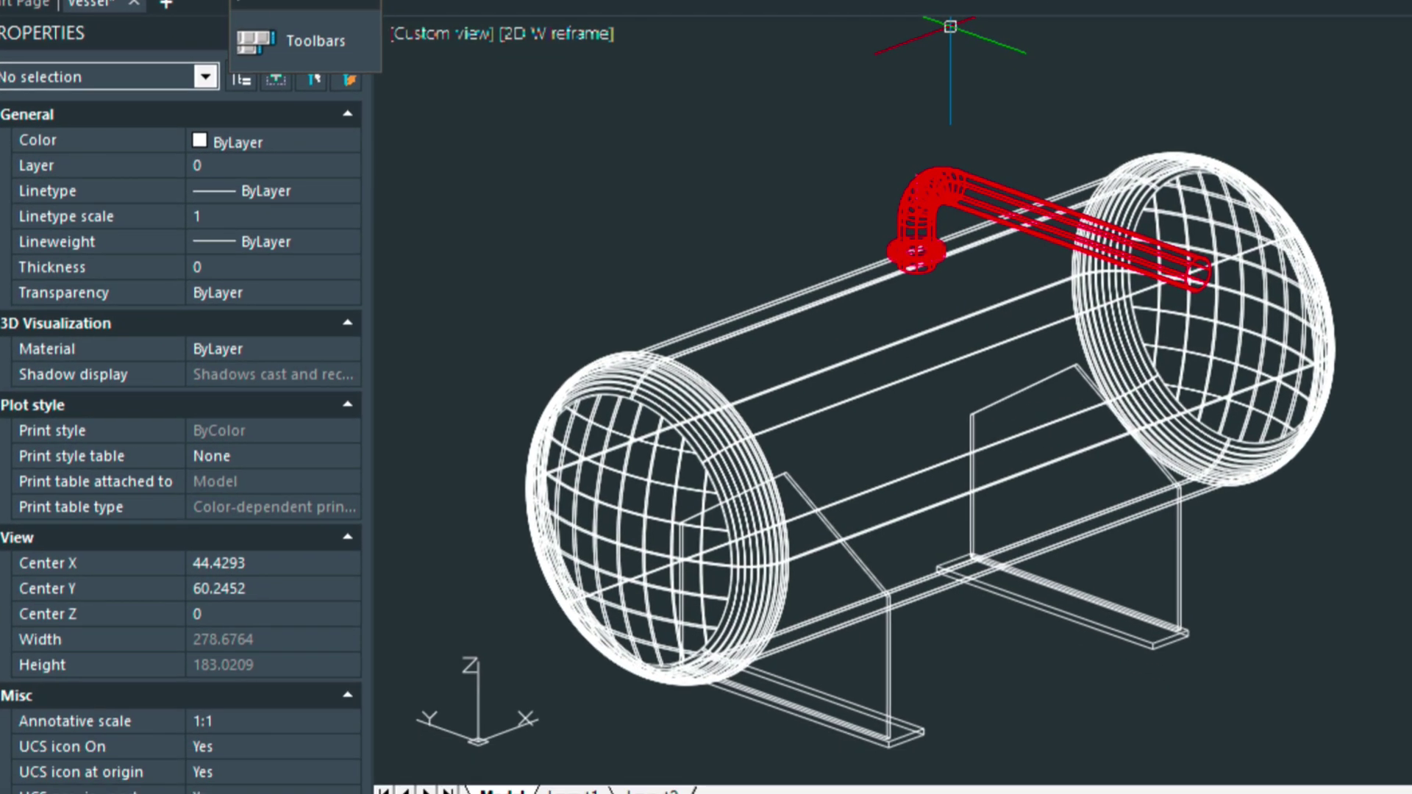
- Review the Hydraulic-Fluids and Pneumatics palette options in Customize Tool Palettes, then close it unchanged
{"action": "left_click", "coordinate": [314, 40]}
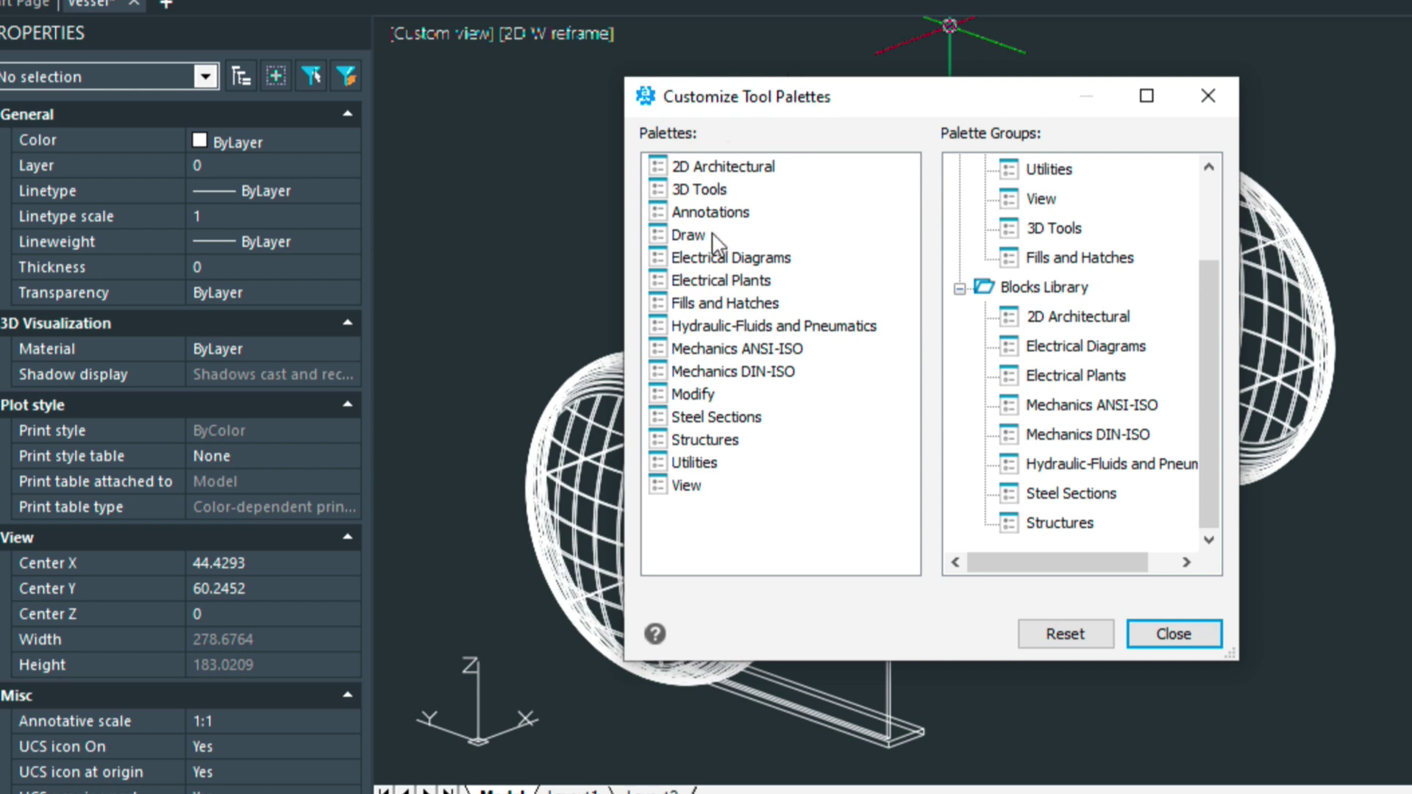
{"action": "mouse_move", "coordinate": [718, 236]}
{"action": "left_mouse_down"}
{"action": "mouse_move", "coordinate": [1061, 303]}
{"action": "mouse_move", "coordinate": [1044, 287]}
{"action": "left_mouse_up"}
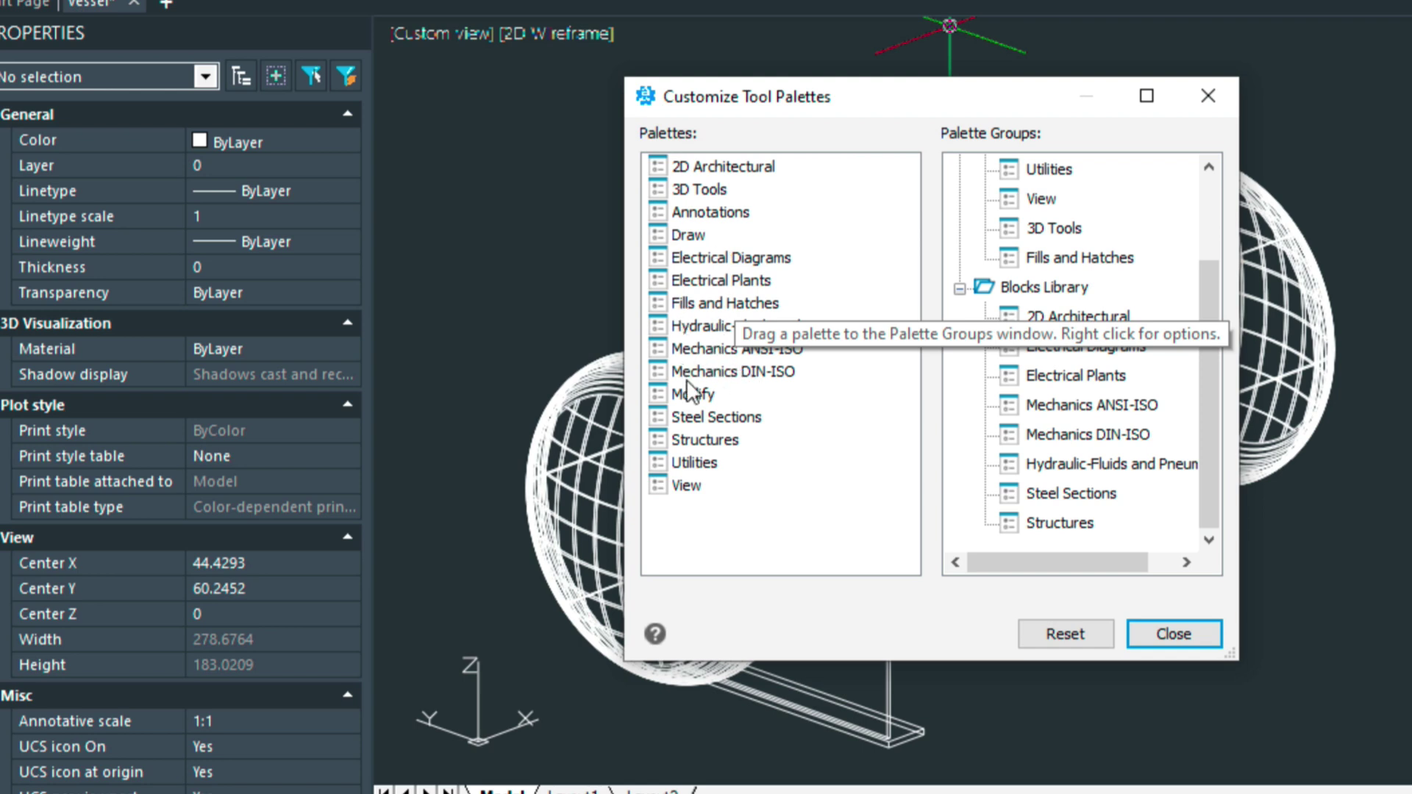
{"action": "left_click", "coordinate": [687, 325]}
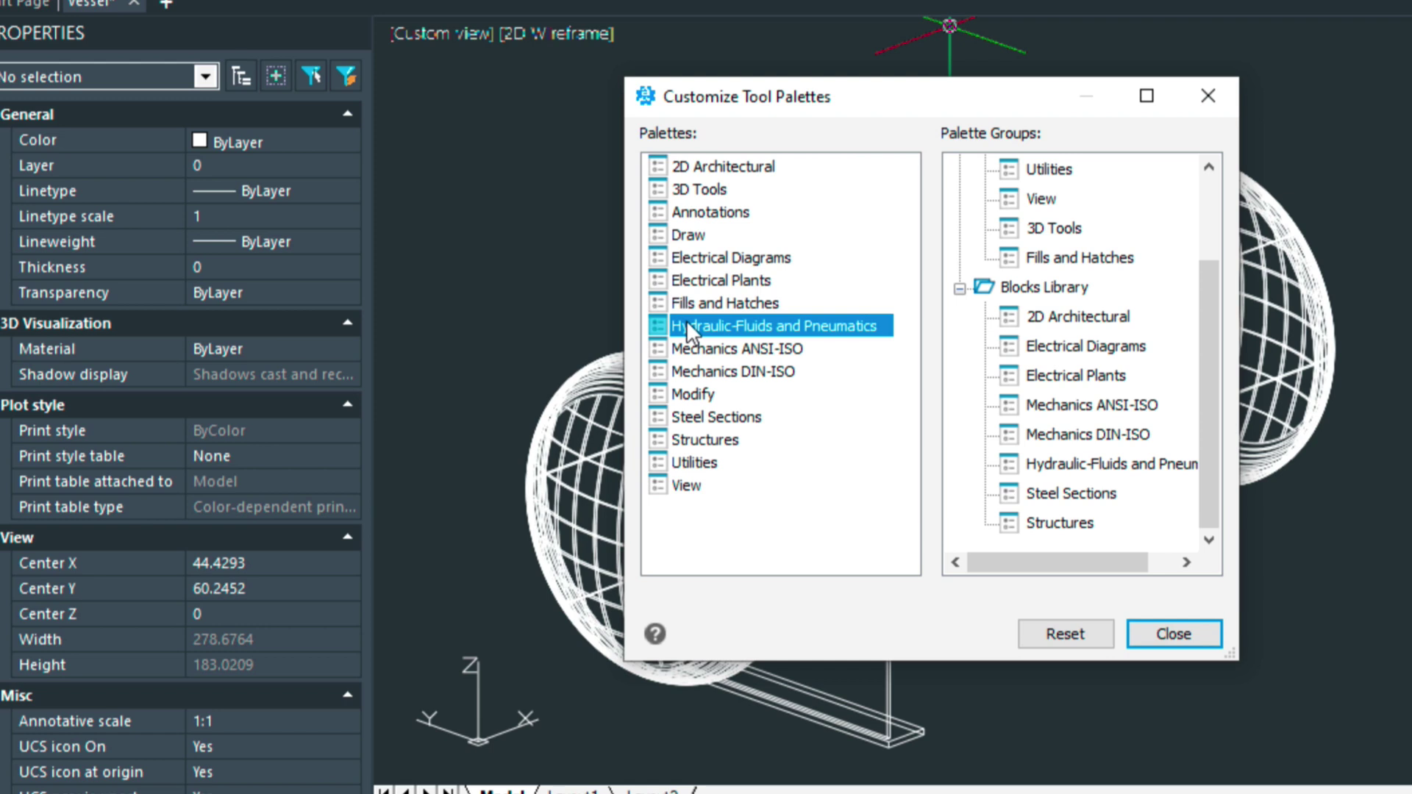
{"action": "right_click", "coordinate": [687, 328]}
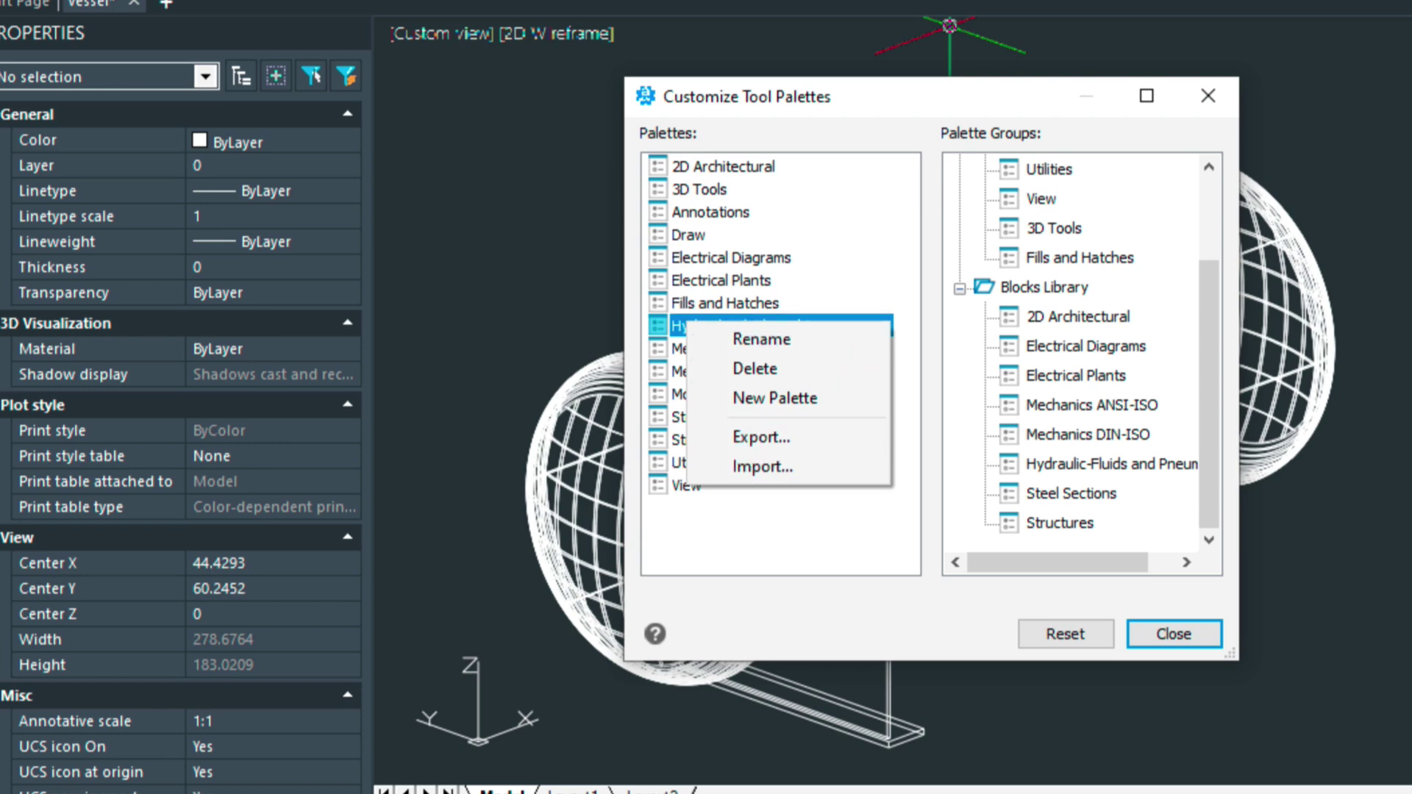
{"action": "left_click", "coordinate": [1210, 97]}
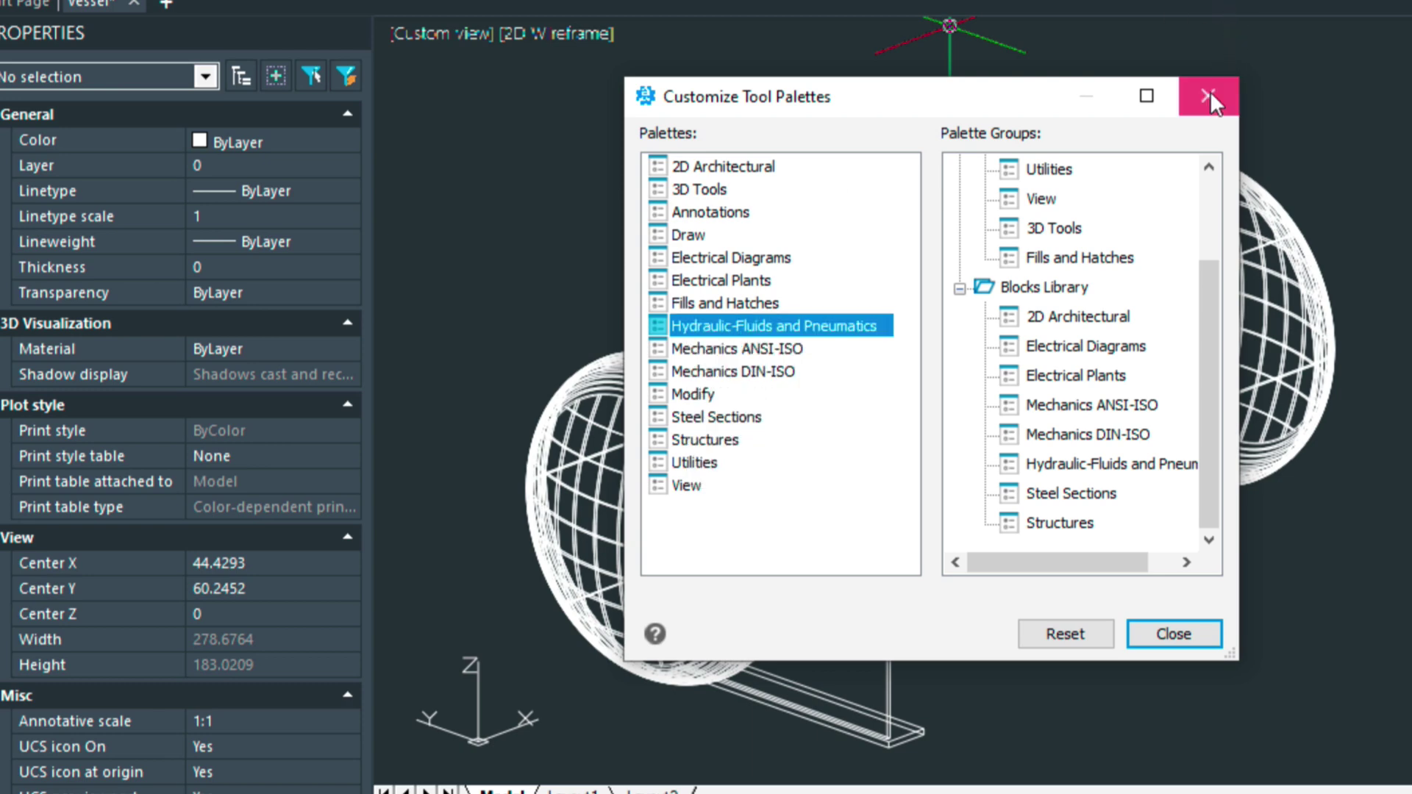
{"action": "left_click", "coordinate": [1210, 97]}
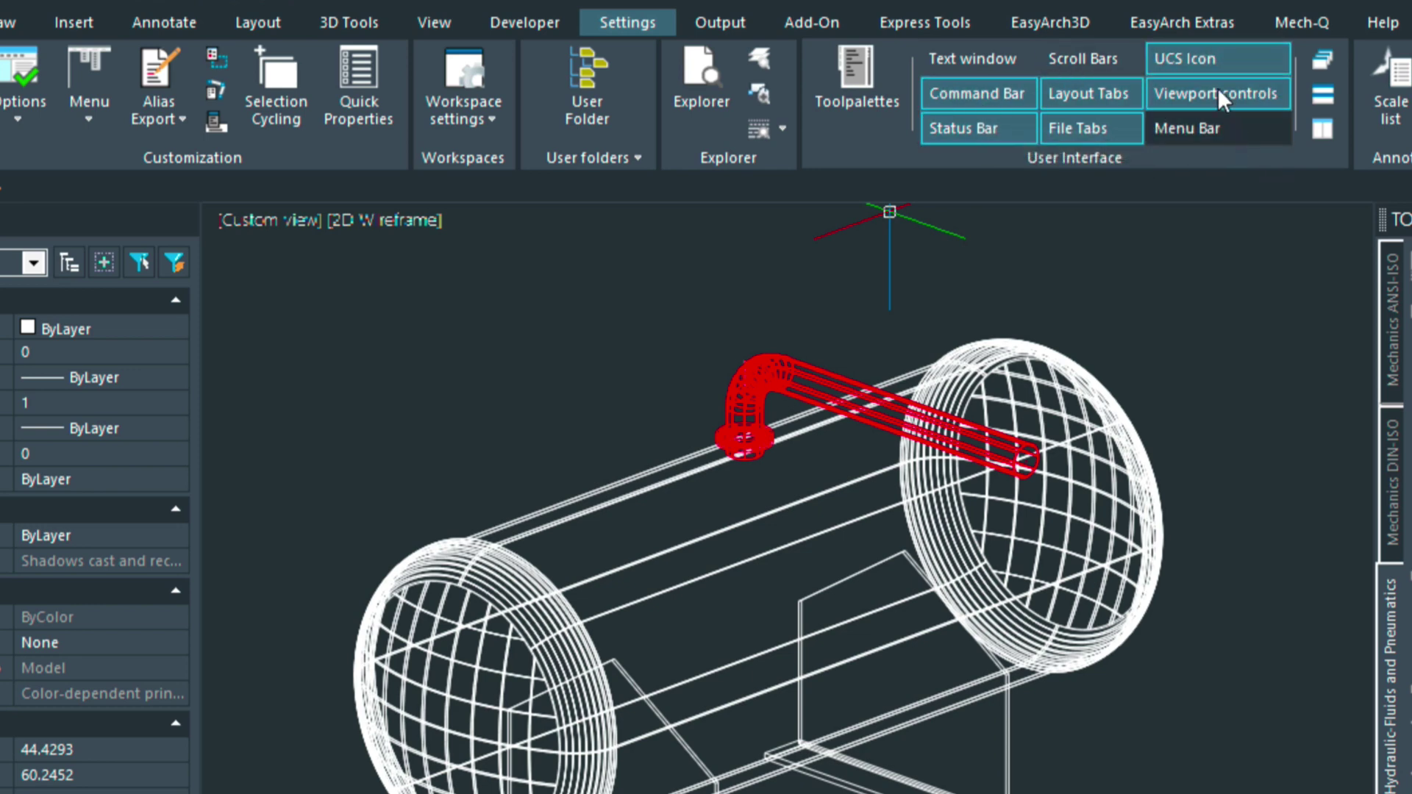
- Show the classic menu bar and drawing-window scroll bars, and open Graphics Performance settings
{"action": "left_click", "coordinate": [1197, 134]}
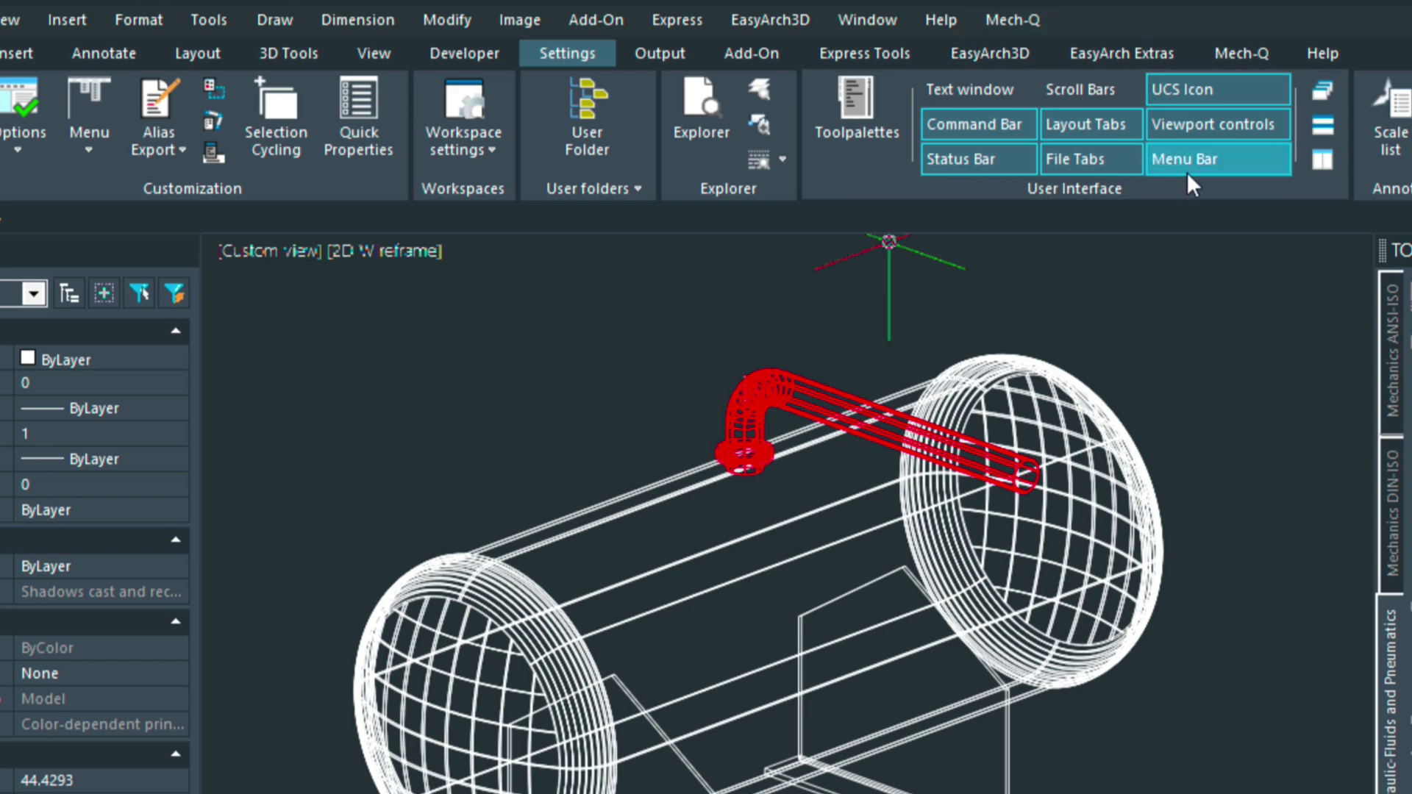
{"action": "left_click", "coordinate": [1079, 88]}
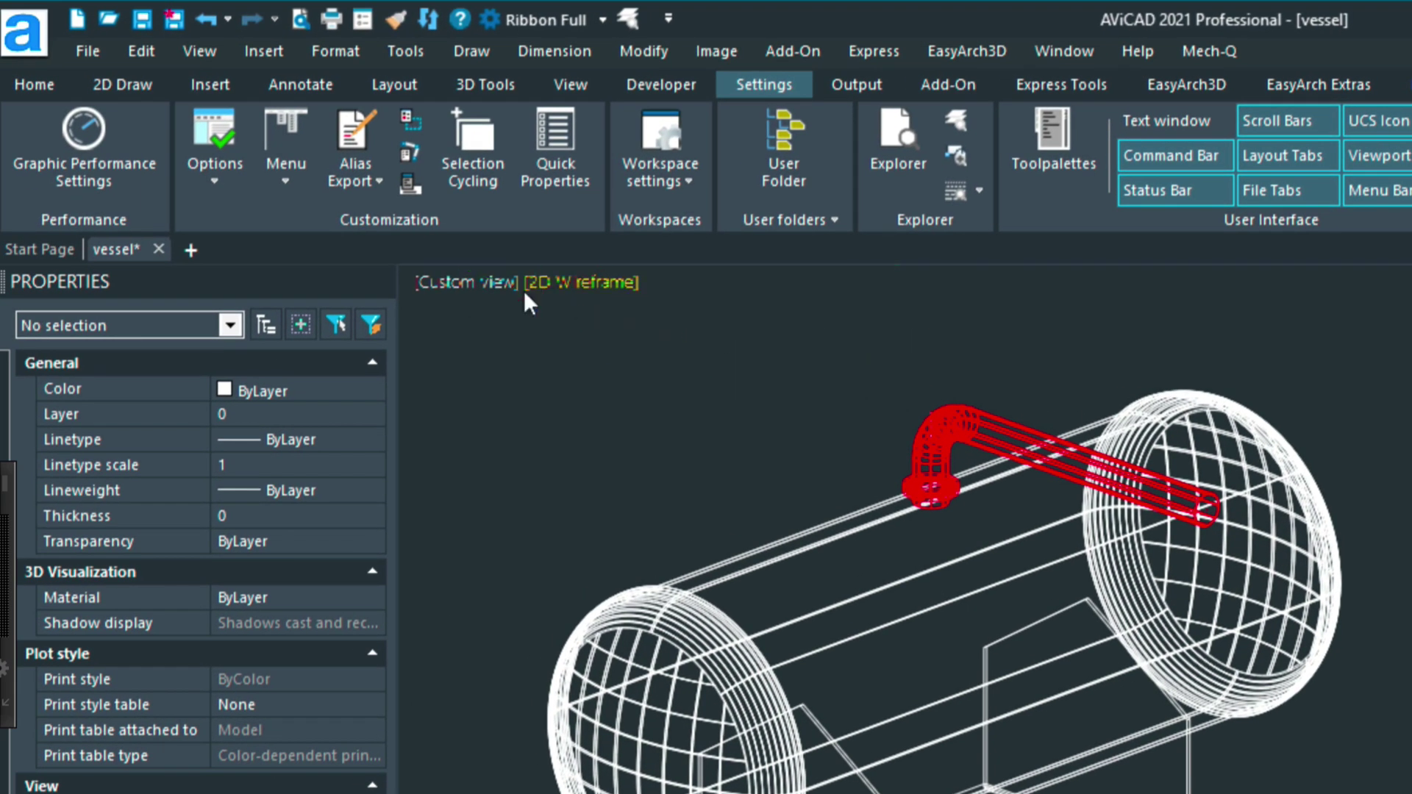
{"action": "left_click", "coordinate": [87, 126]}
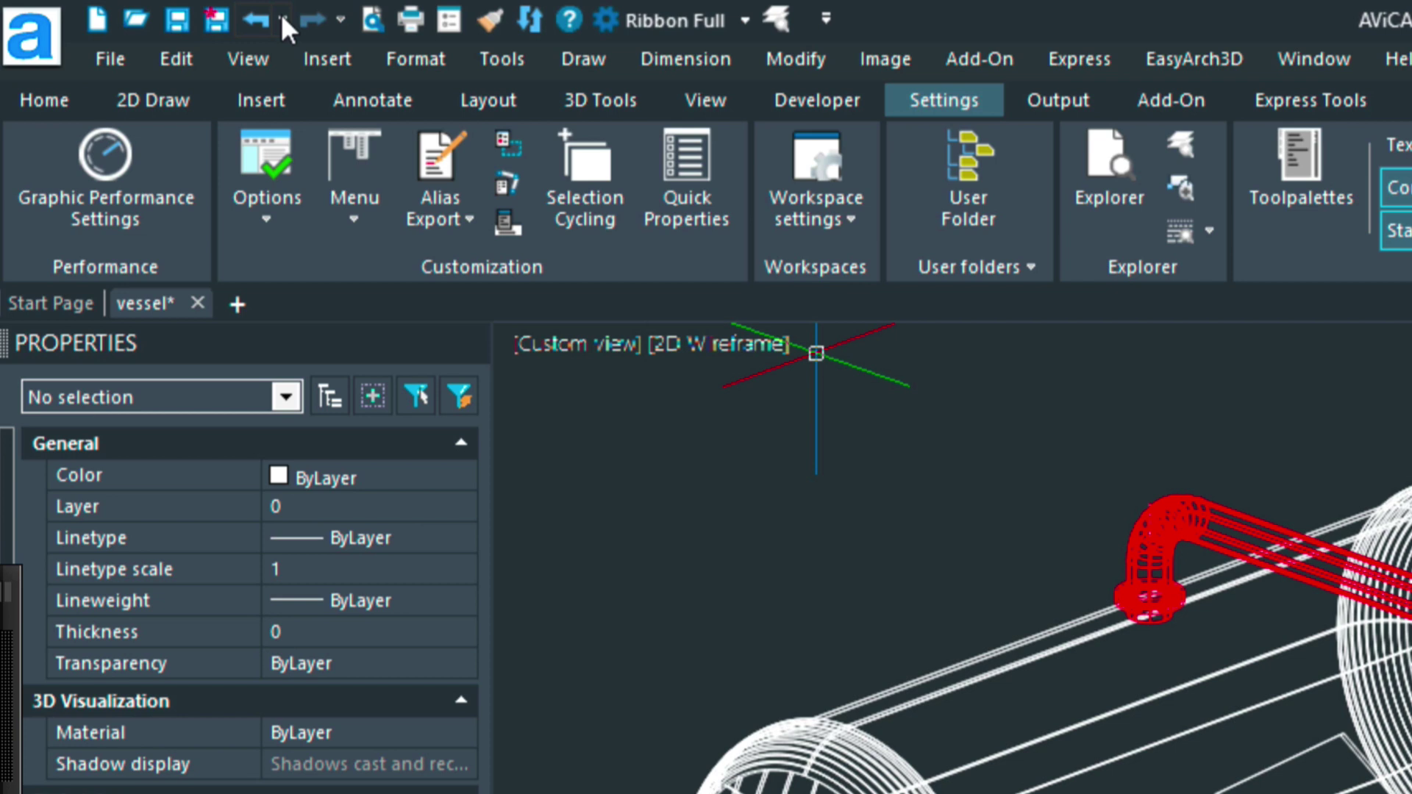
{"action": "left_click", "coordinate": [282, 21]}
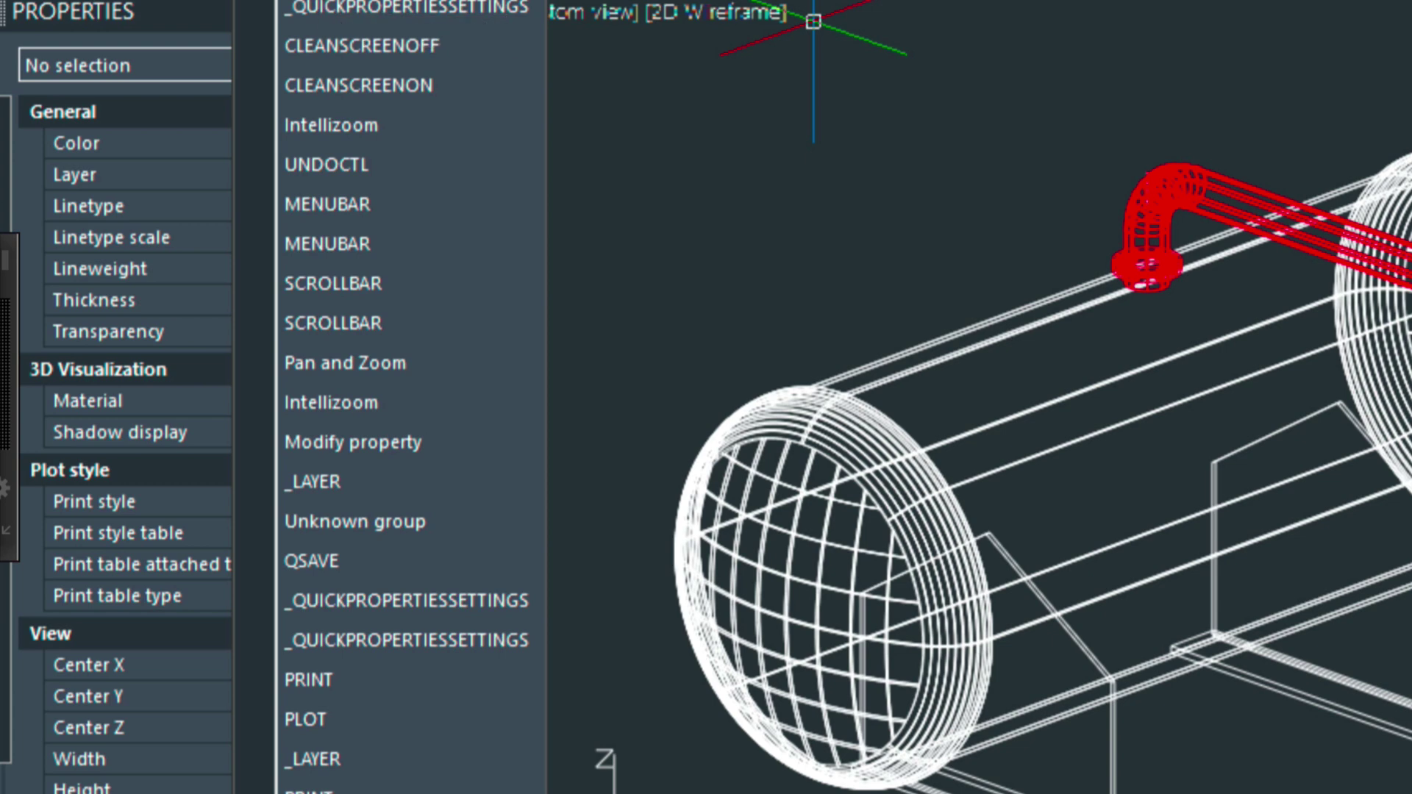
{"action": "key", "text": "Escape"}
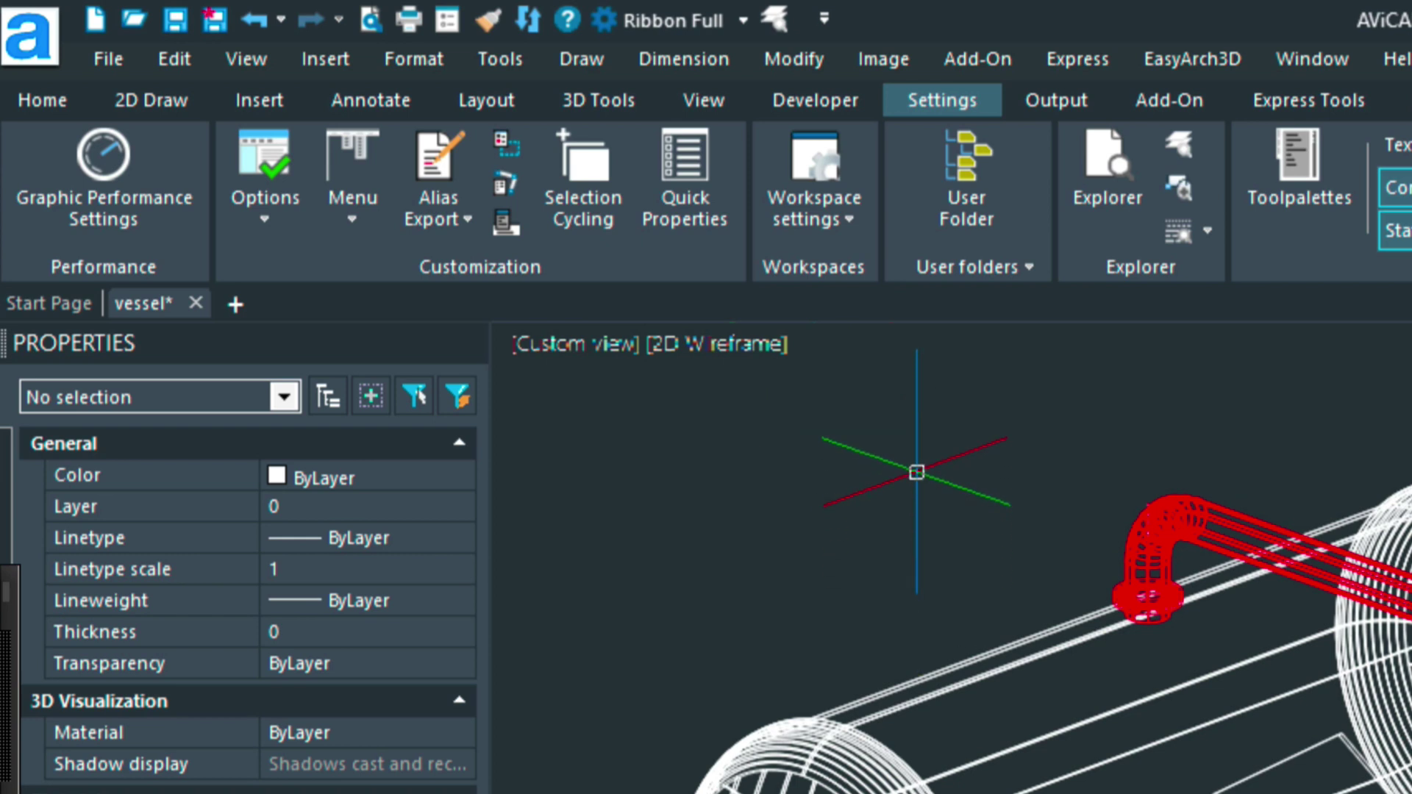
- Show the 3D Tools ribbon with the Convert panel expanded to Convert to Solid
{"action": "left_click", "coordinate": [600, 103]}
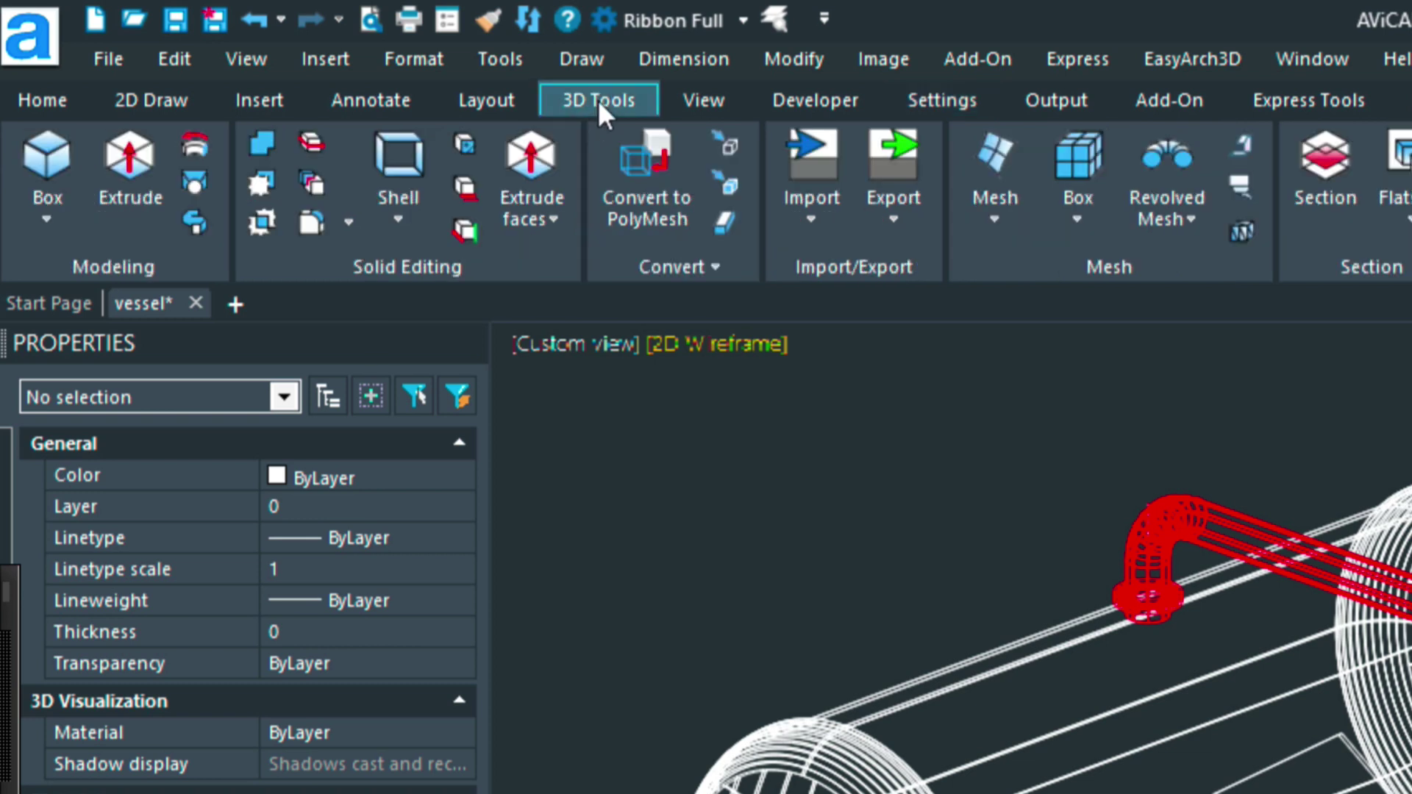
{"action": "left_click", "coordinate": [712, 261]}
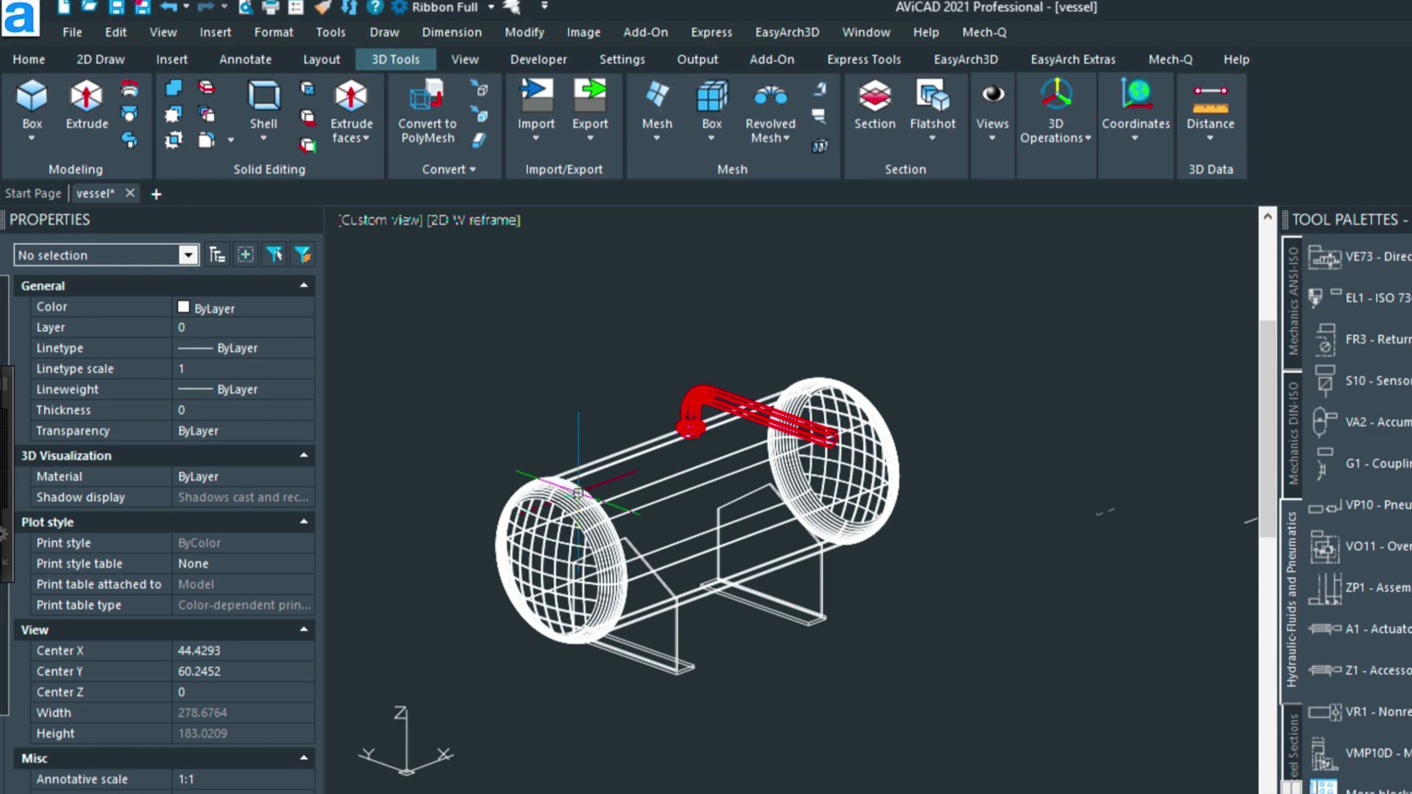
- Zoom out and draw a large rectangle with REC beneath the vessel and saddles
{"action": "scroll", "coordinate": [577, 492], "scroll_direction": "down", "scroll_amount": 2}
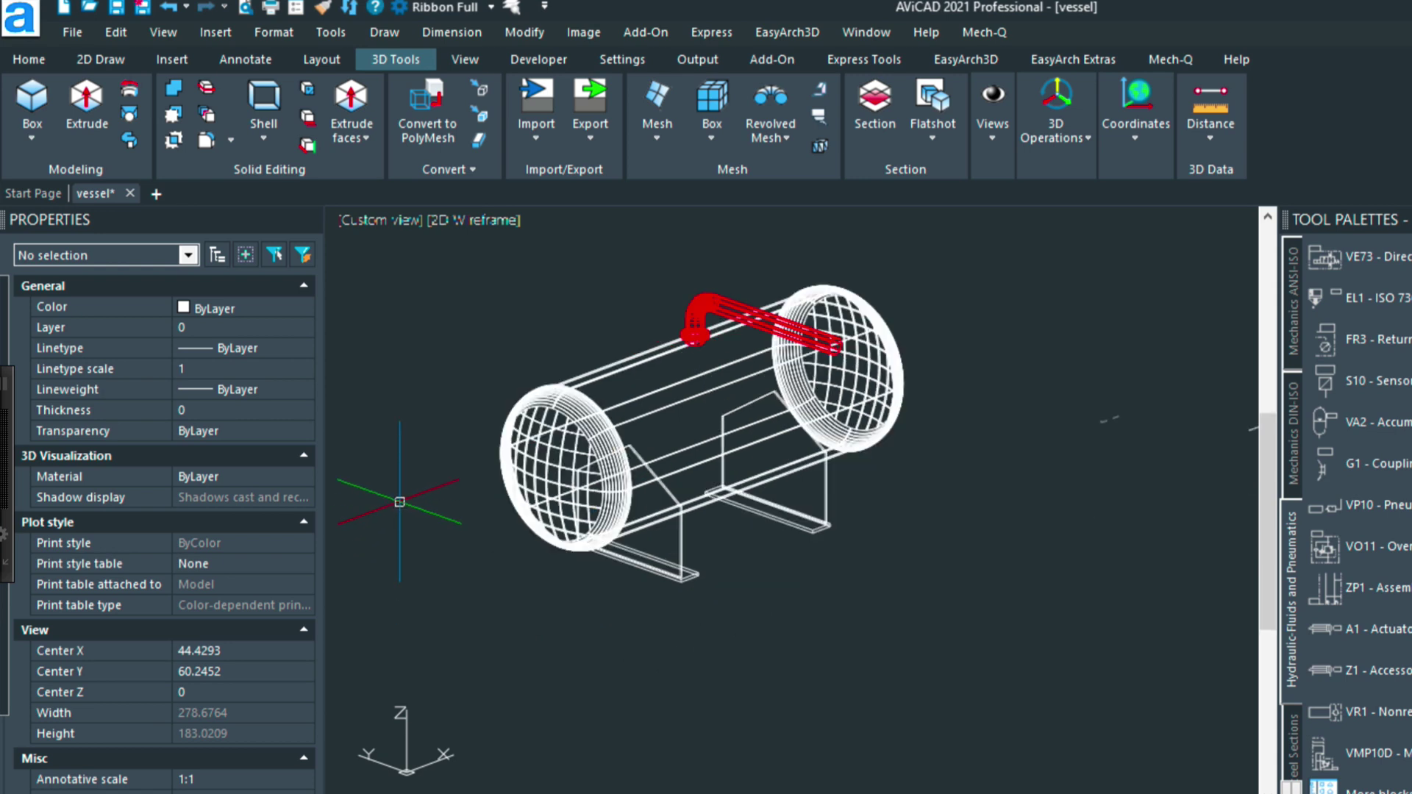
{"action": "type", "text": "REC"}
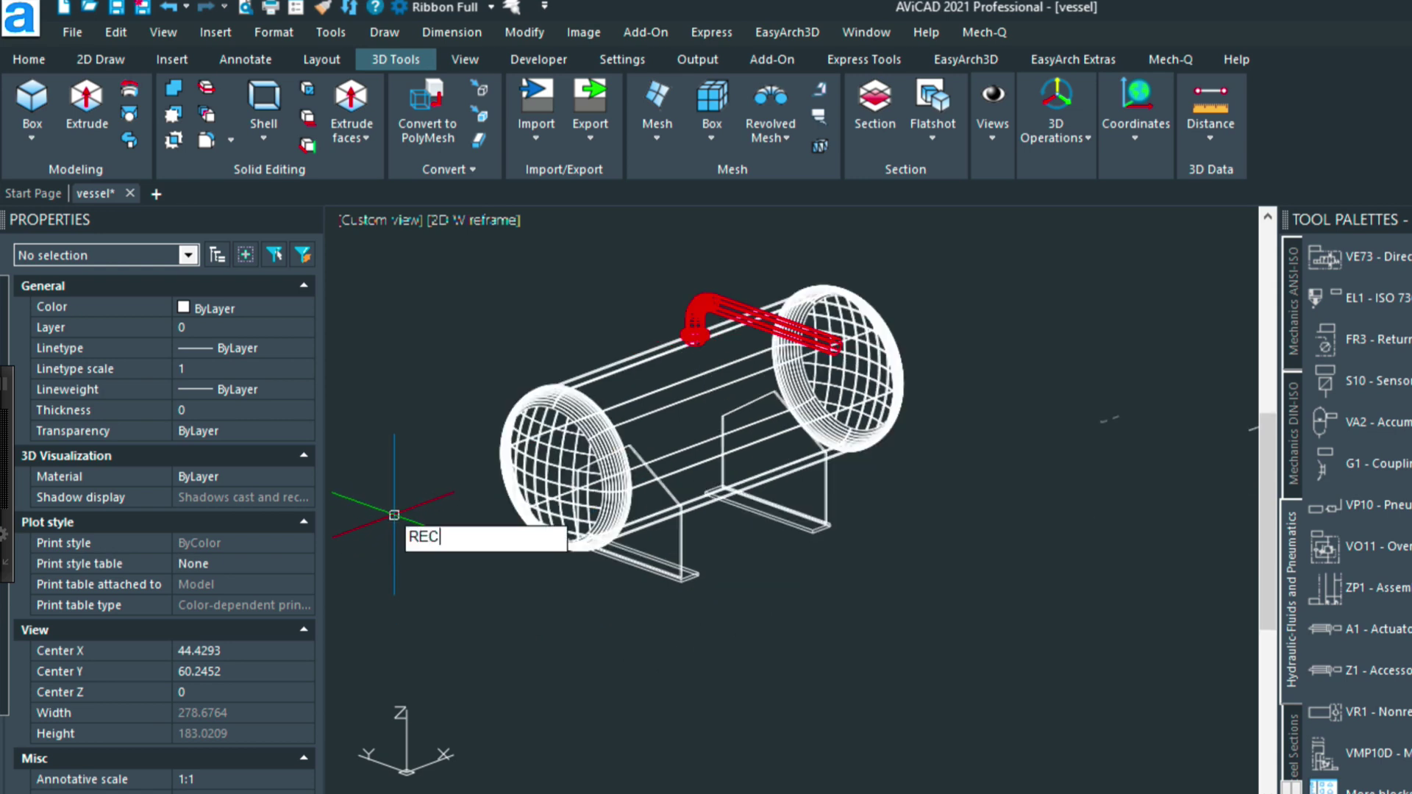
{"action": "key", "text": "Return"}
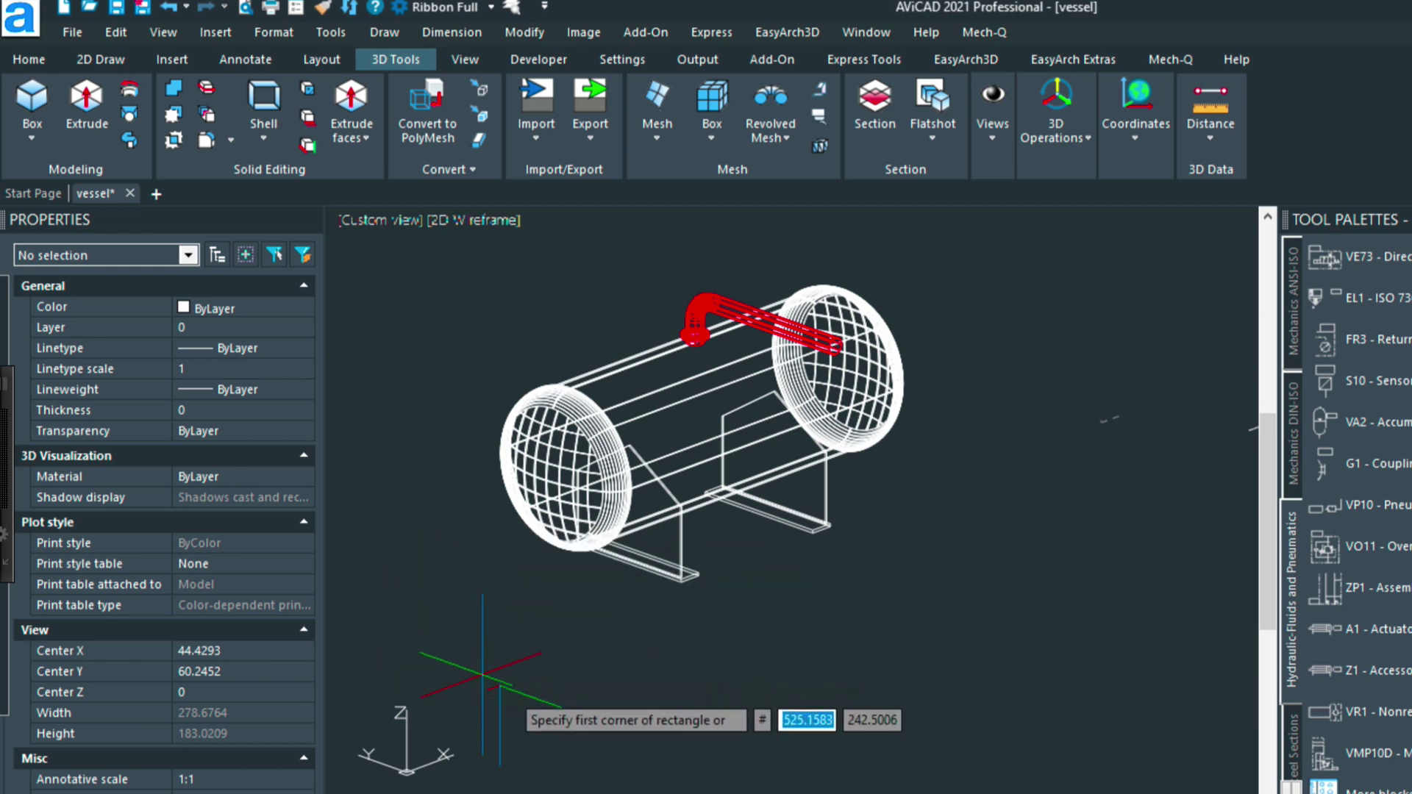
{"action": "left_click", "coordinate": [633, 705]}
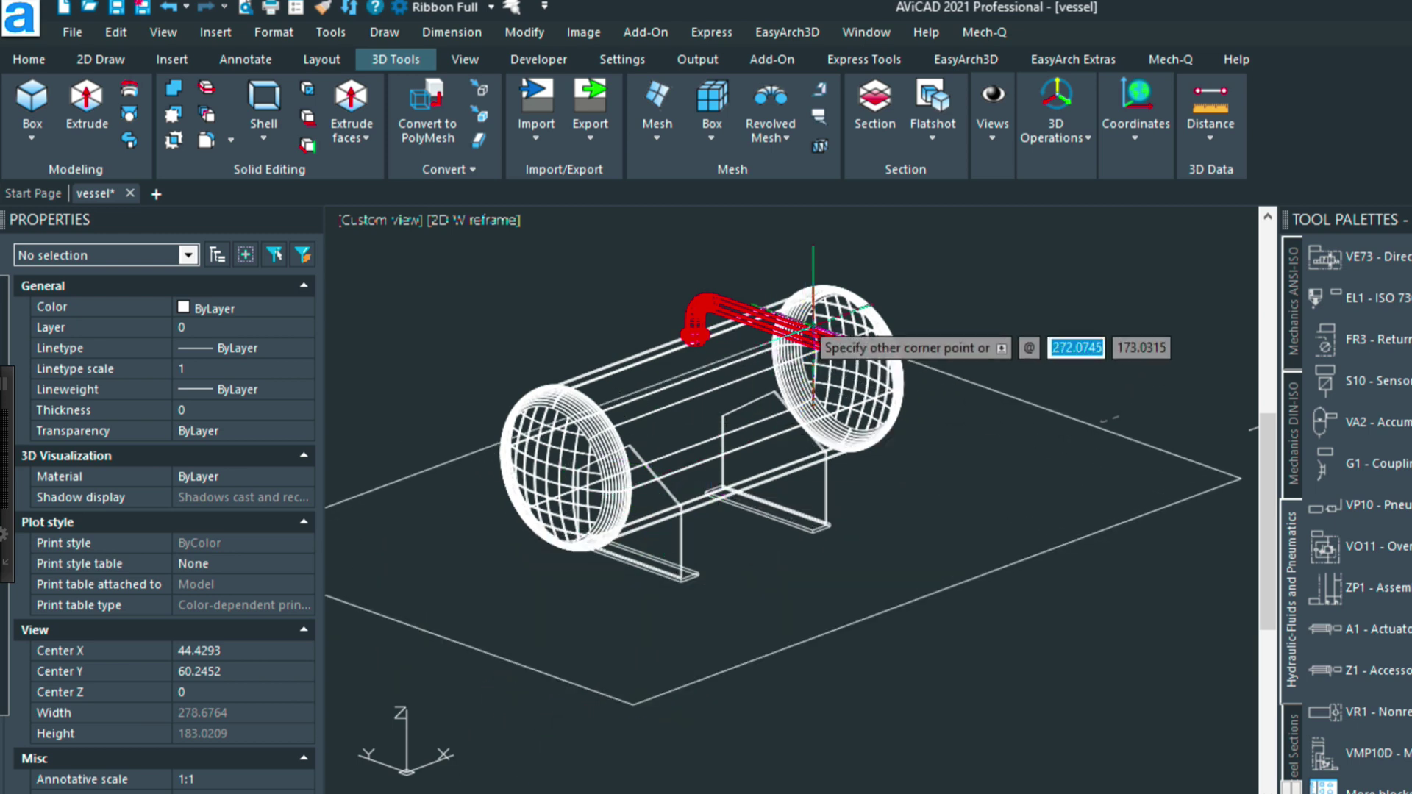
{"action": "left_click", "coordinate": [844, 259]}
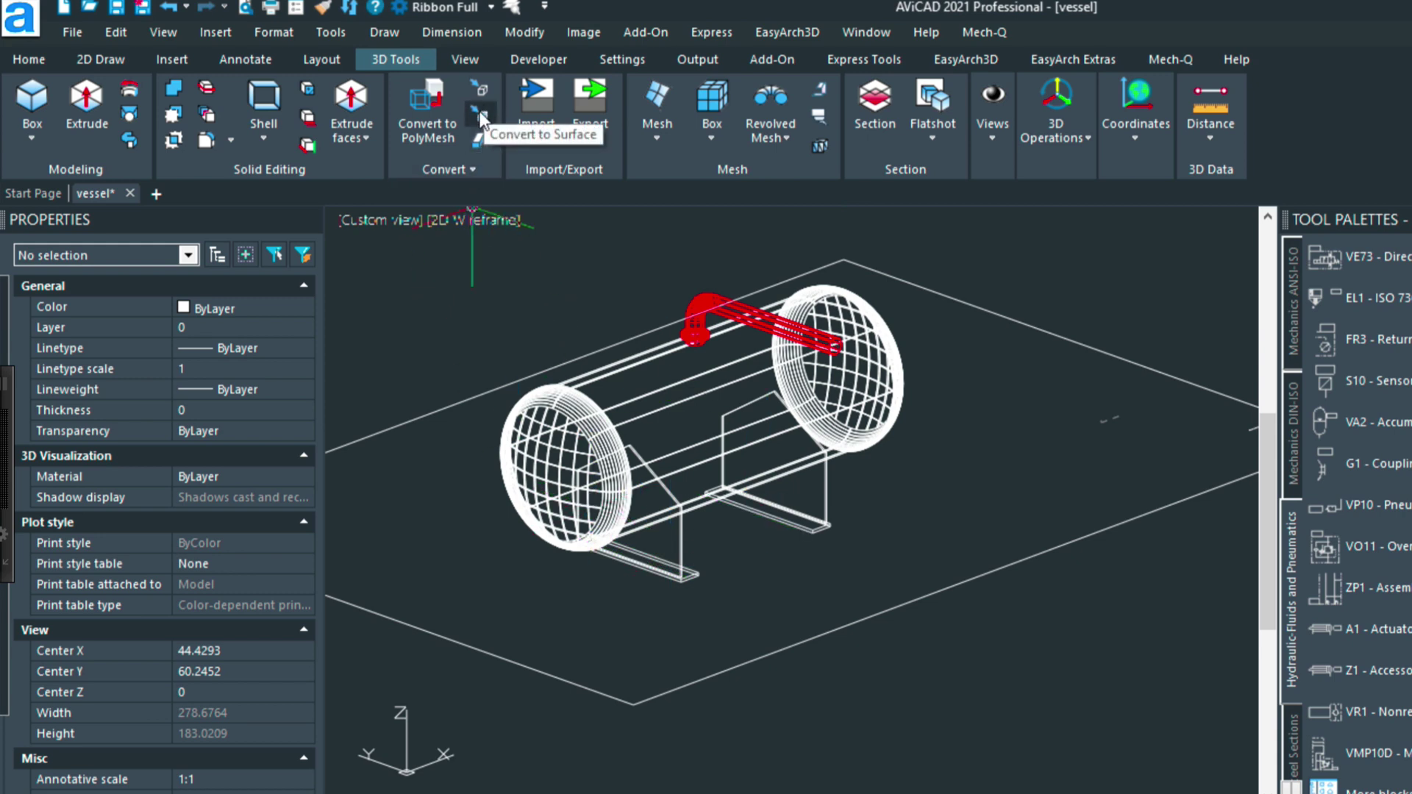
- Shade the view realistically with SHADE and convert the ground rectangle to a surface
{"action": "type", "text": "SHADE"}
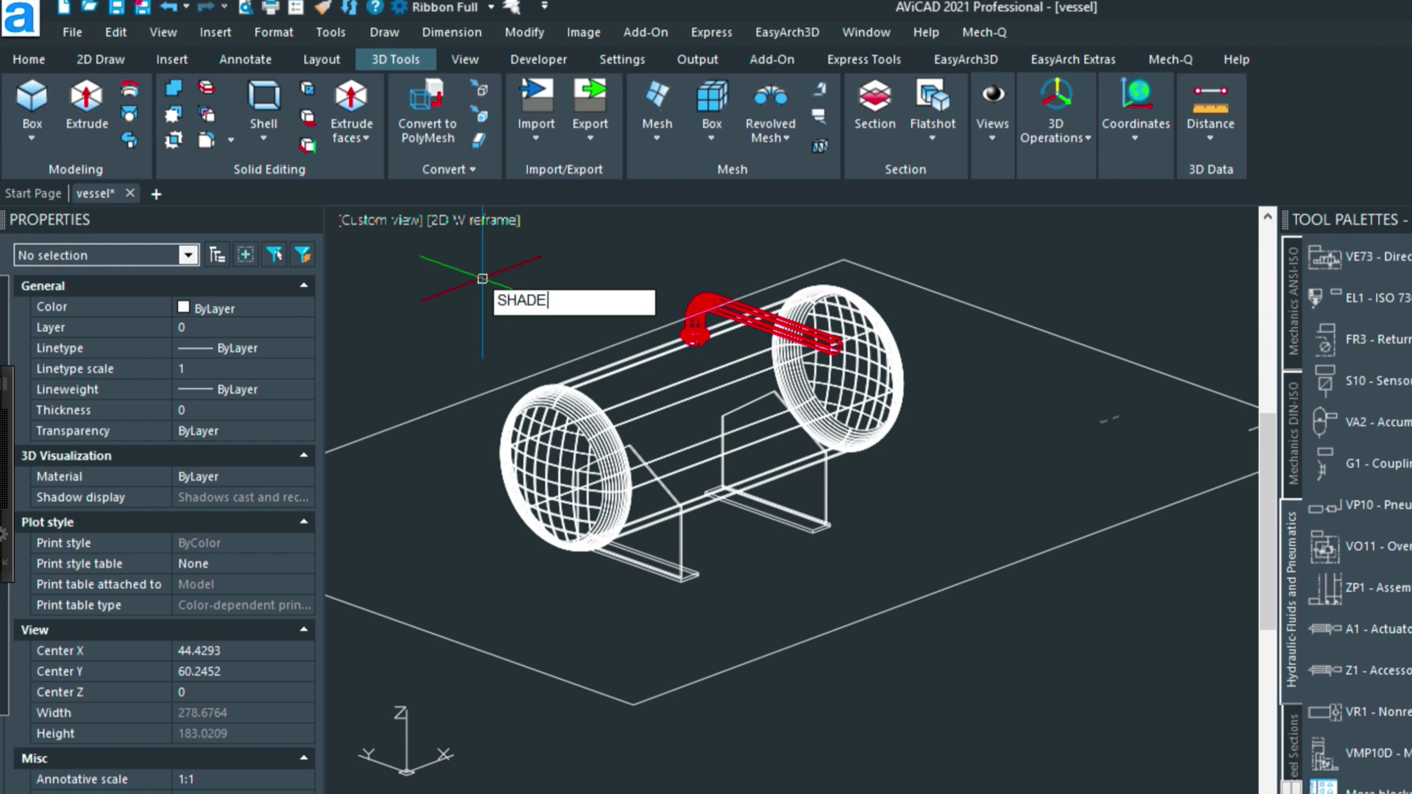
{"action": "key", "text": "Return"}
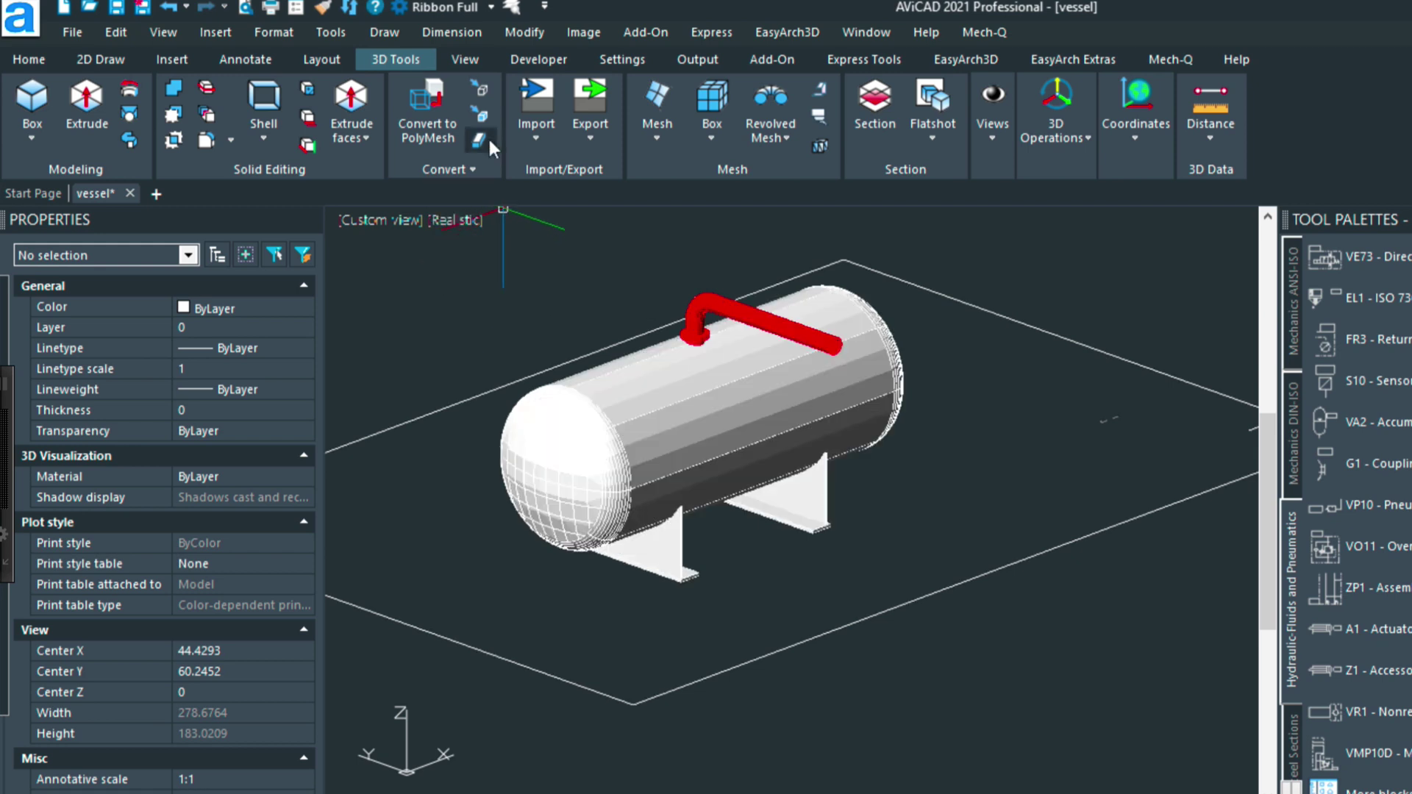
{"action": "left_click", "coordinate": [482, 113]}
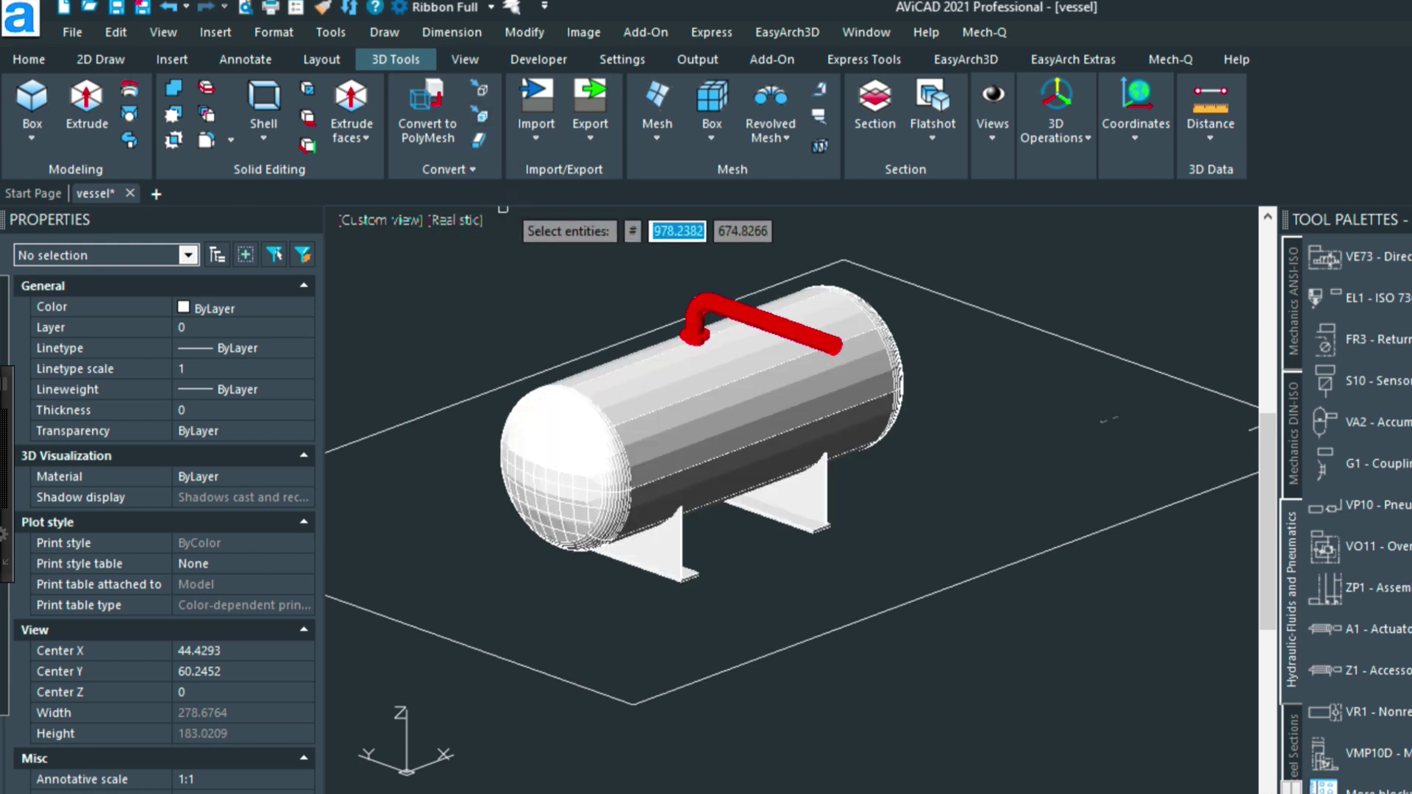
{"action": "left_click", "coordinate": [529, 374]}
{"action": "key", "text": "Return"}
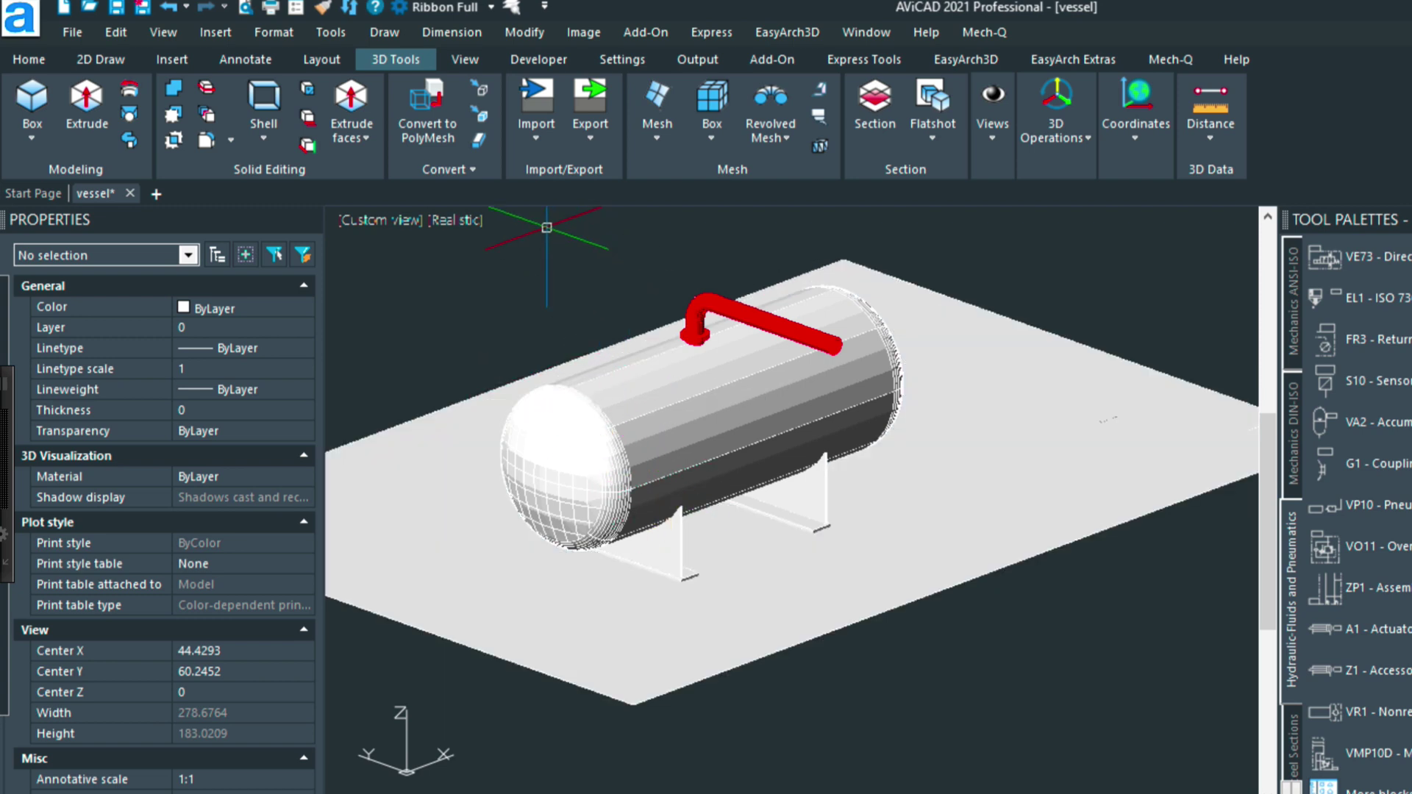
- Thicken the ground surface by -4 into a solid slab
{"action": "left_click", "coordinate": [480, 141]}
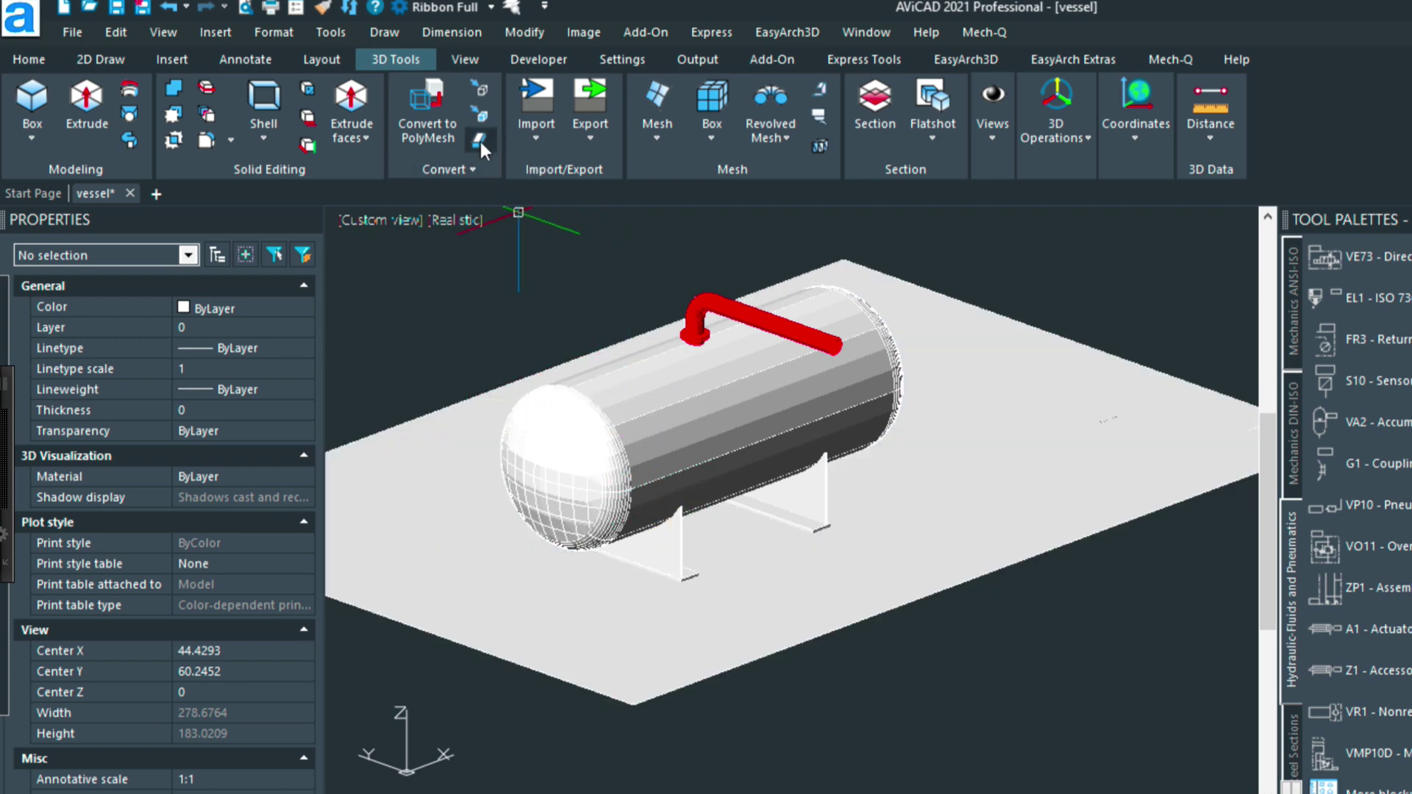
{"action": "left_click", "coordinate": [726, 670]}
{"action": "key", "text": "Return"}
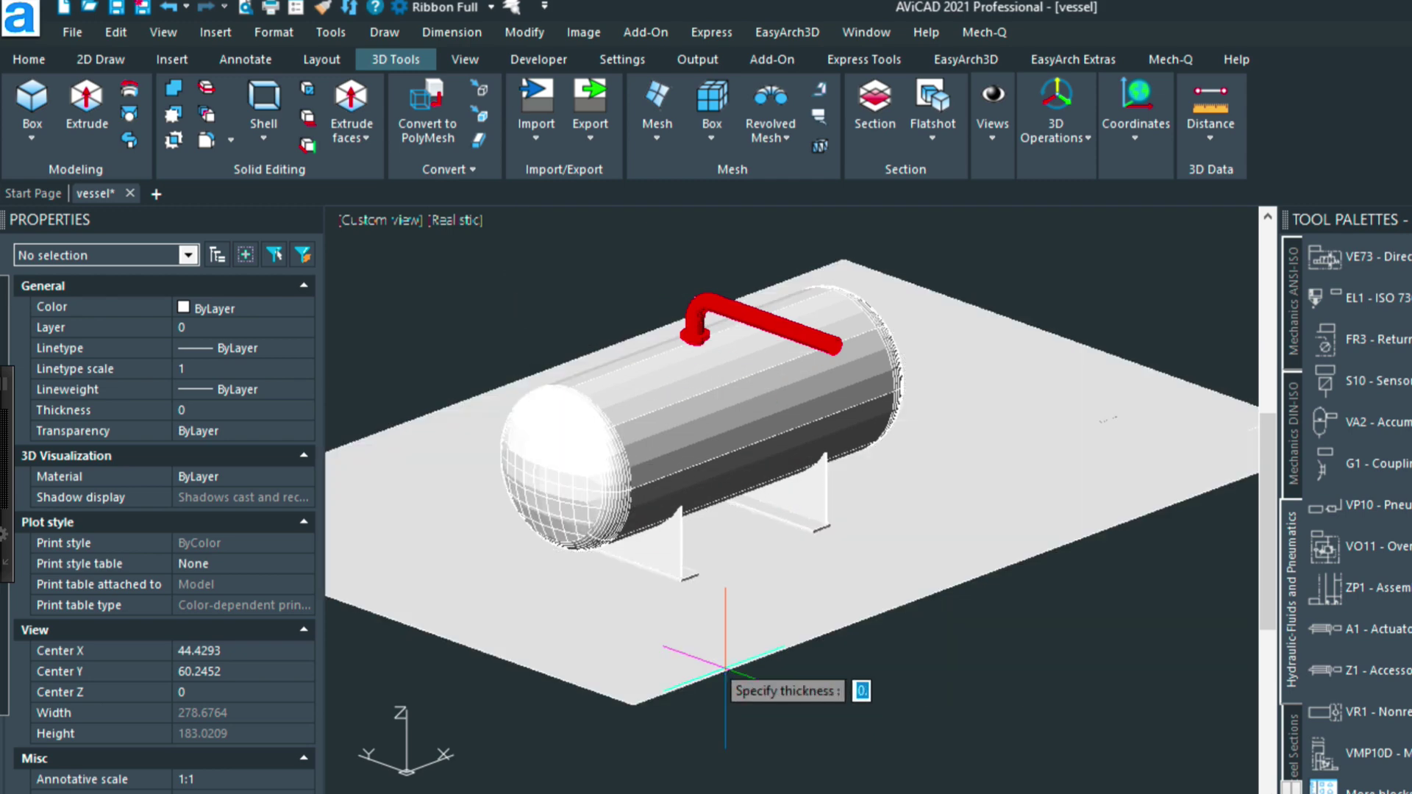
{"action": "type", "text": "-4"}
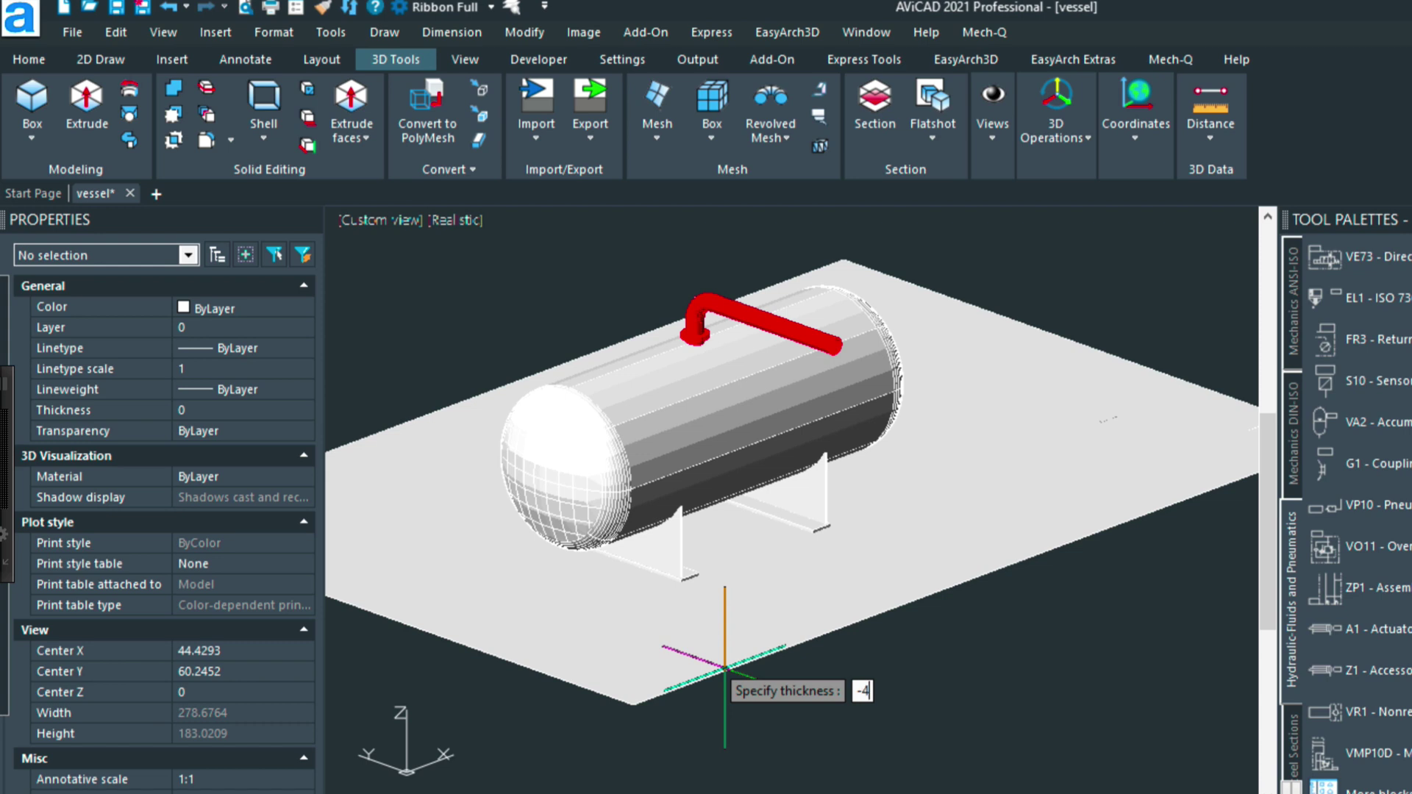
{"action": "key", "text": "Return"}
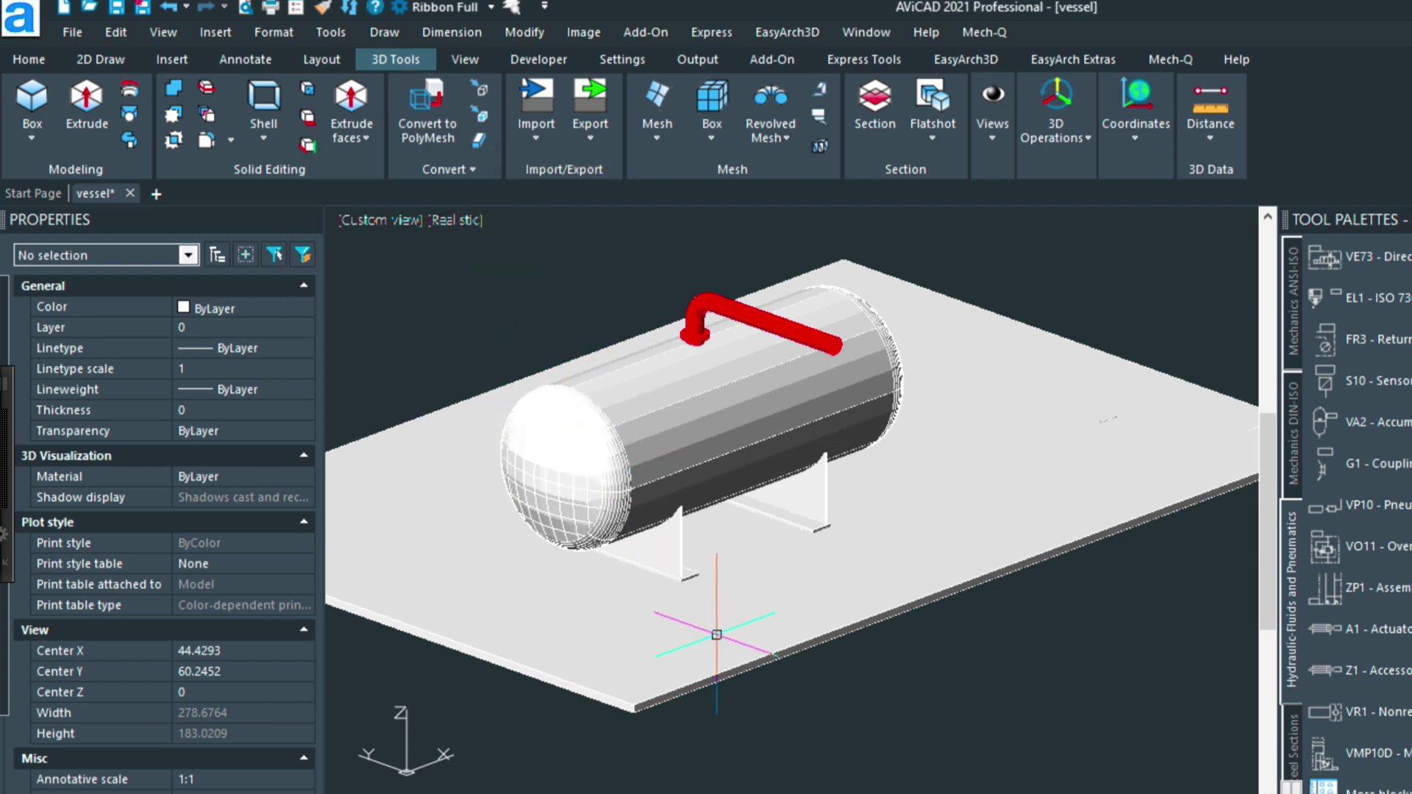
- Convert the vessel's cylindrical tank body to a smoothly shaded mesh
{"action": "left_click", "coordinate": [620, 361]}
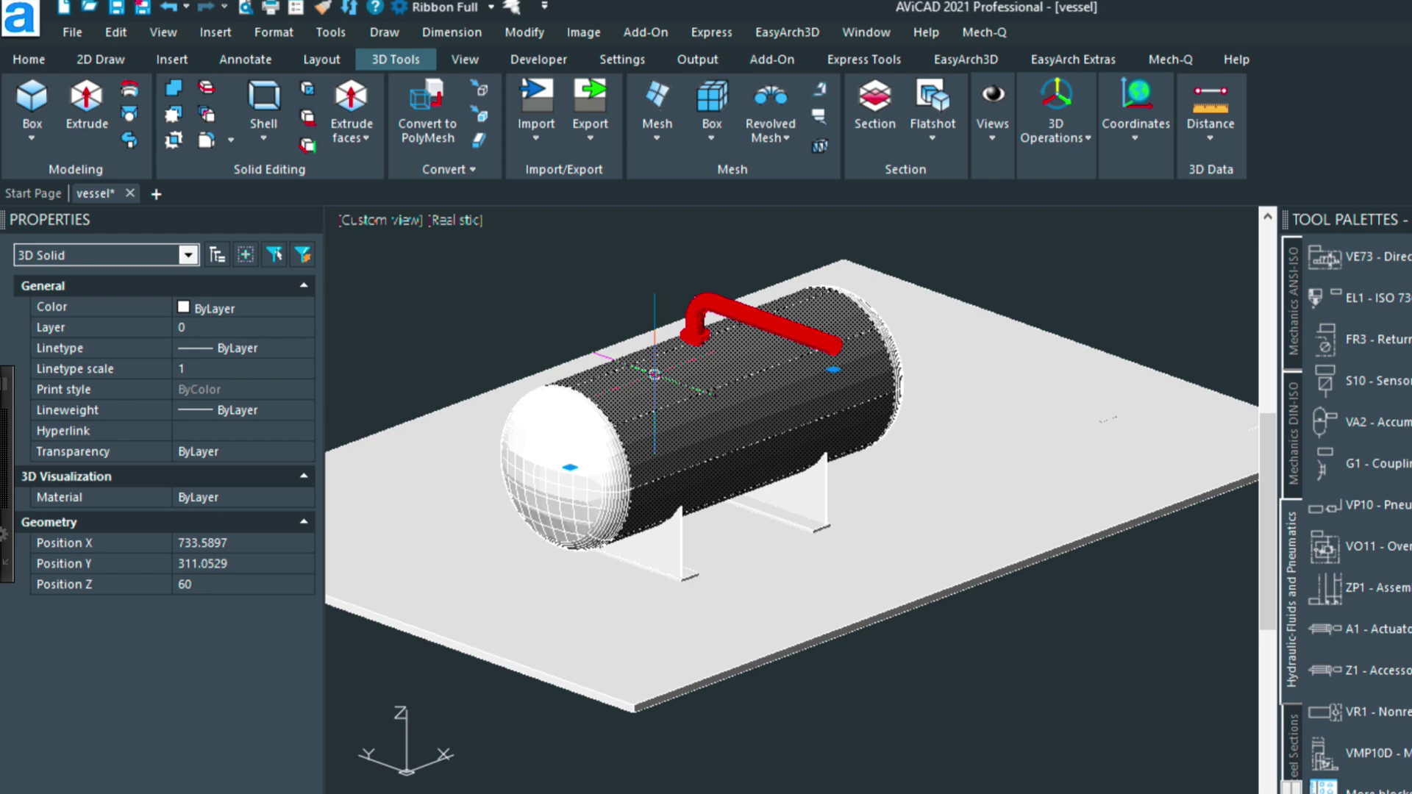
{"action": "key", "text": "Escape"}
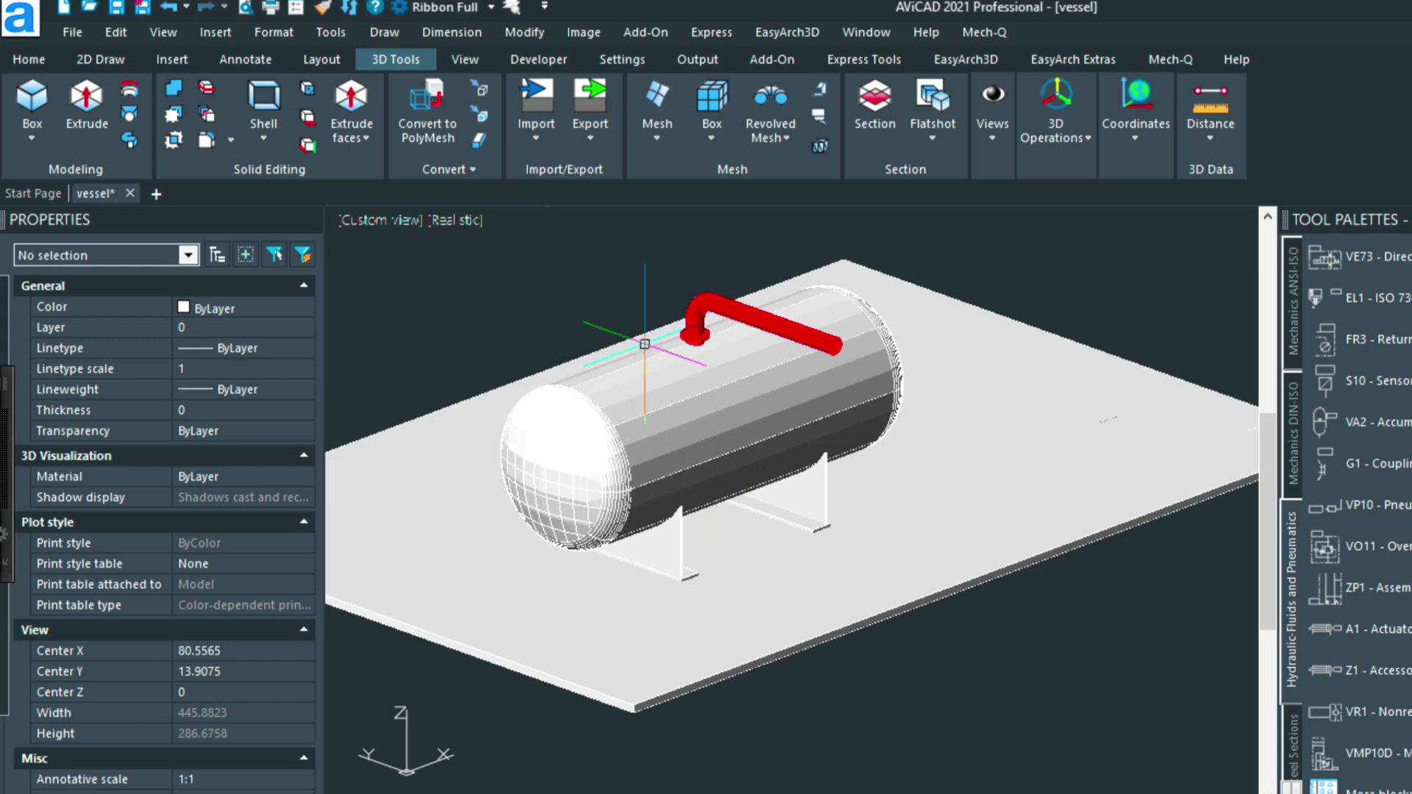
{"action": "left_click", "coordinate": [482, 90]}
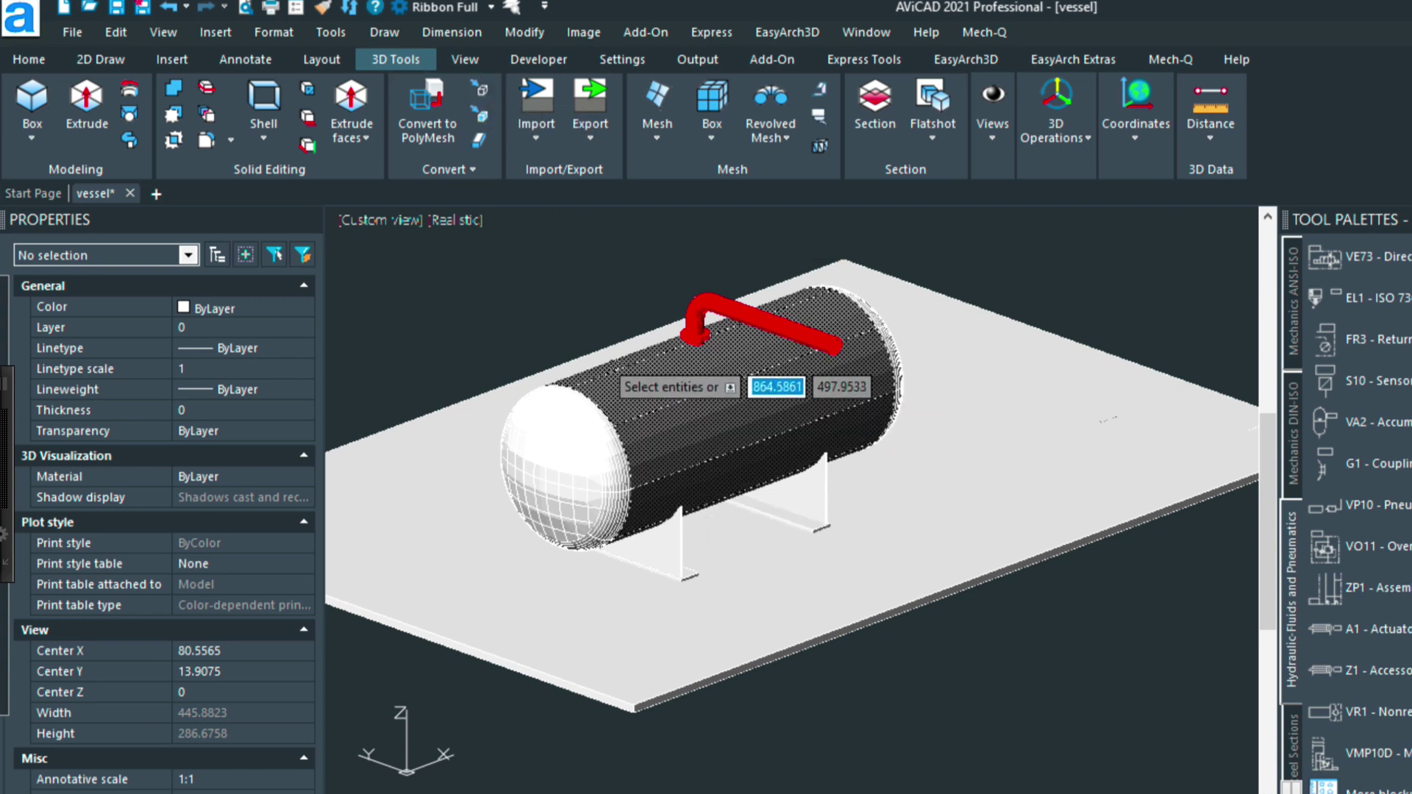
{"action": "left_click", "coordinate": [613, 364]}
{"action": "key", "text": "Return"}
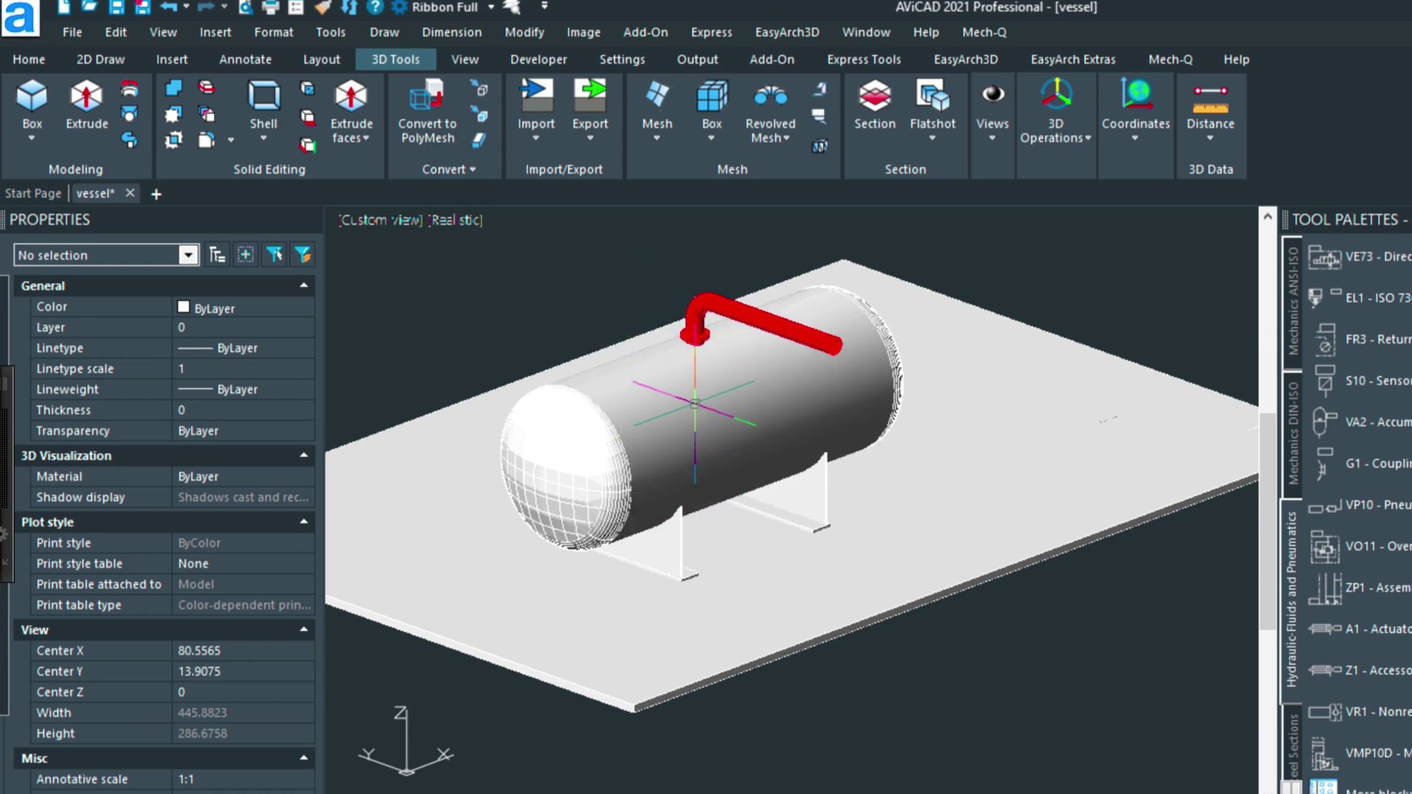
{"action": "left_click", "coordinate": [986, 141]}
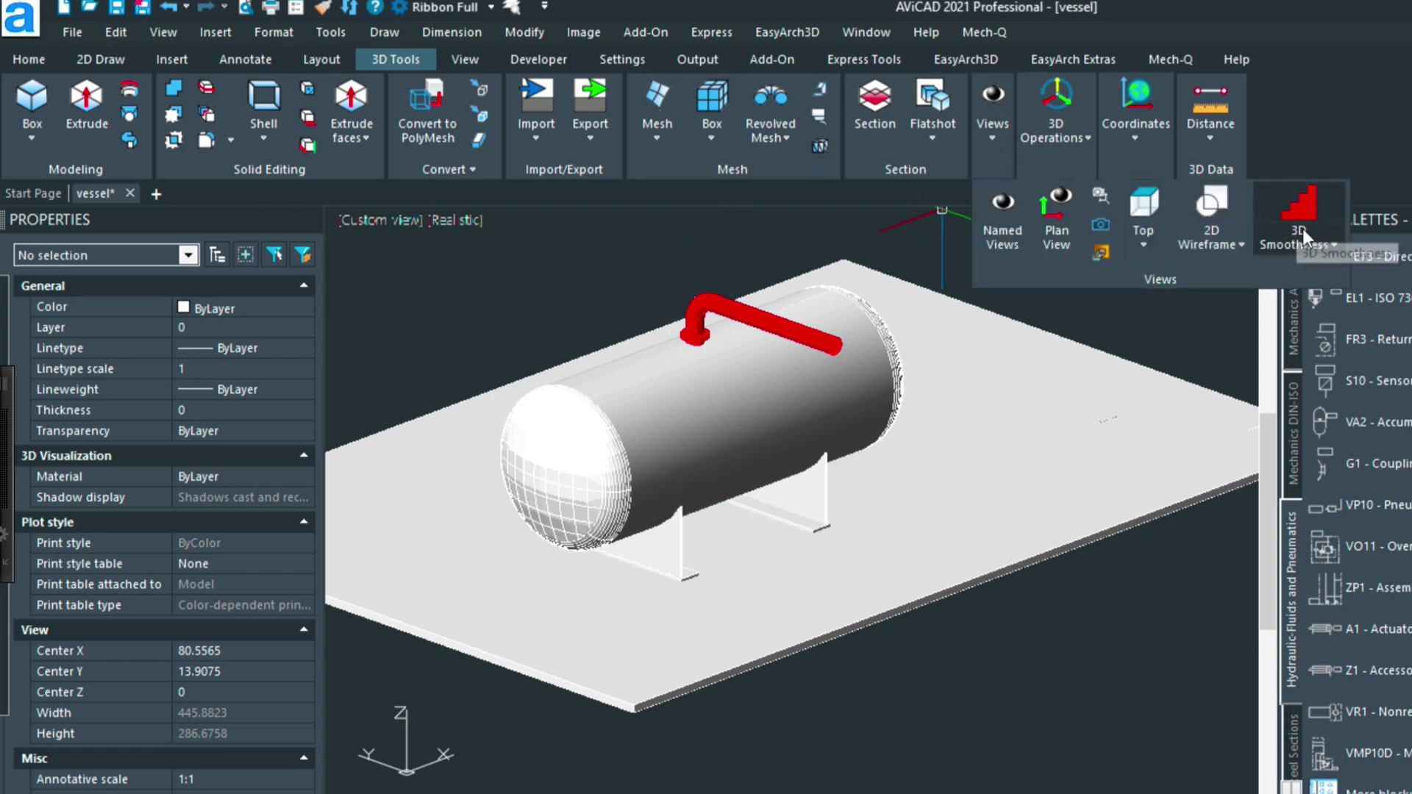
{"action": "left_click", "coordinate": [1324, 239]}
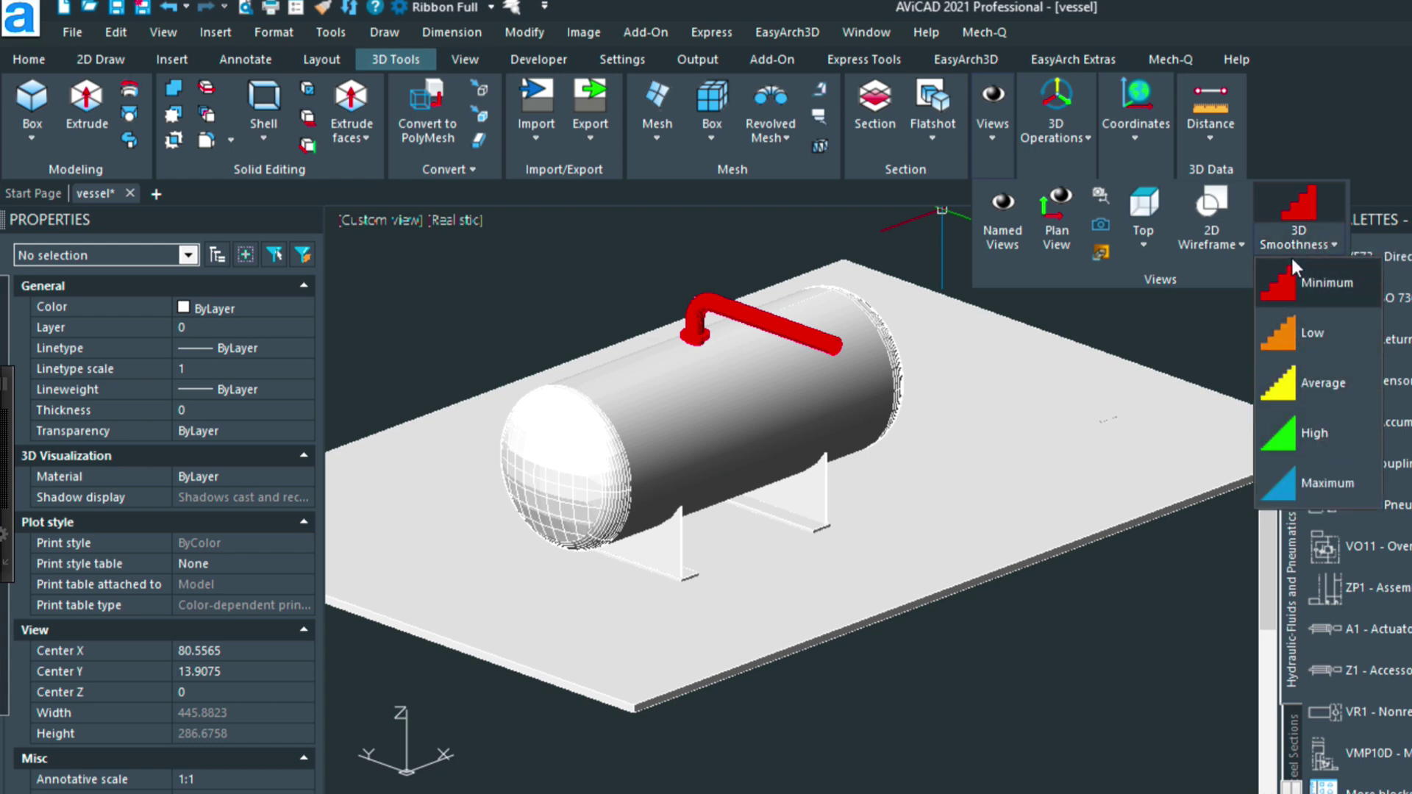
{"action": "left_click", "coordinate": [1305, 122]}
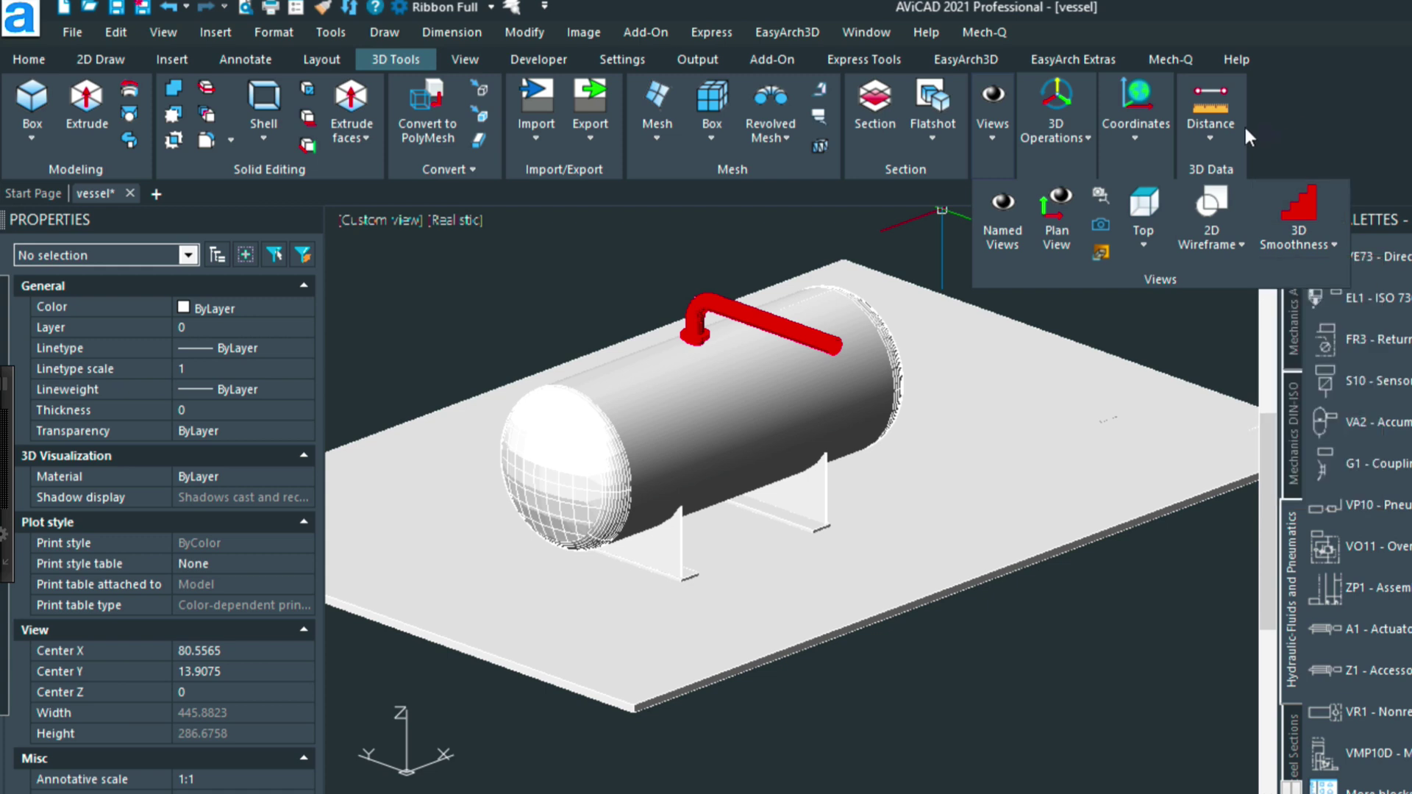